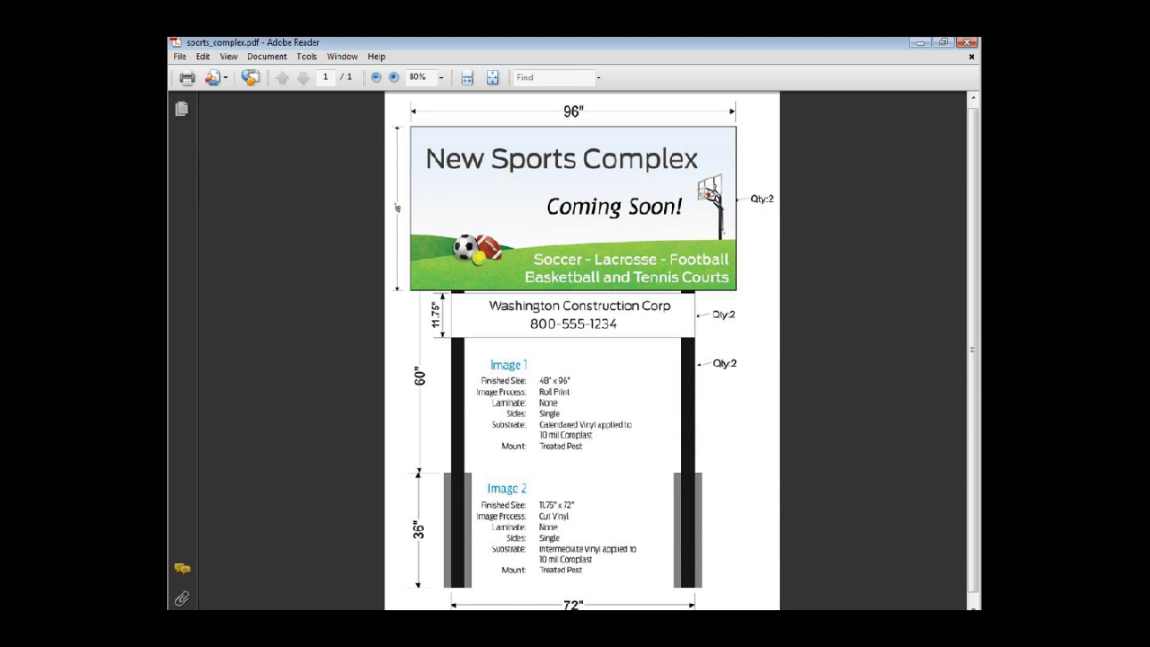
# - Switch to Cyrious Control and add a Roll Sign Print item from Digital Prints to the new estimate
pyautogui.hotkey('alt', 'Tab')
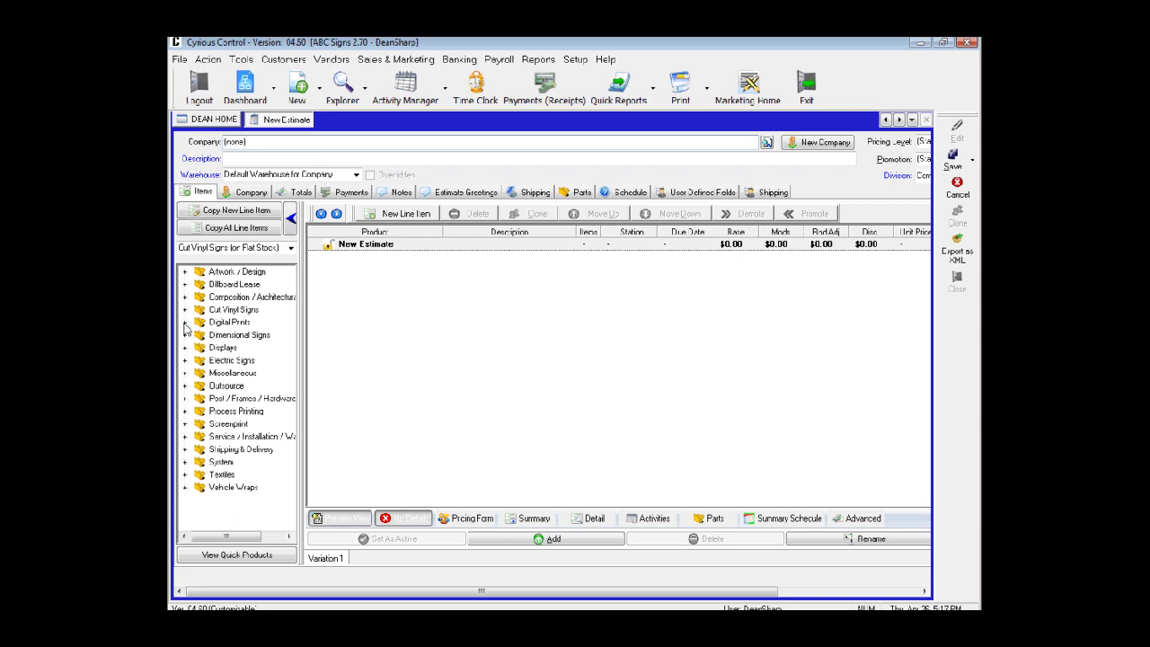
pyautogui.click(184, 324)
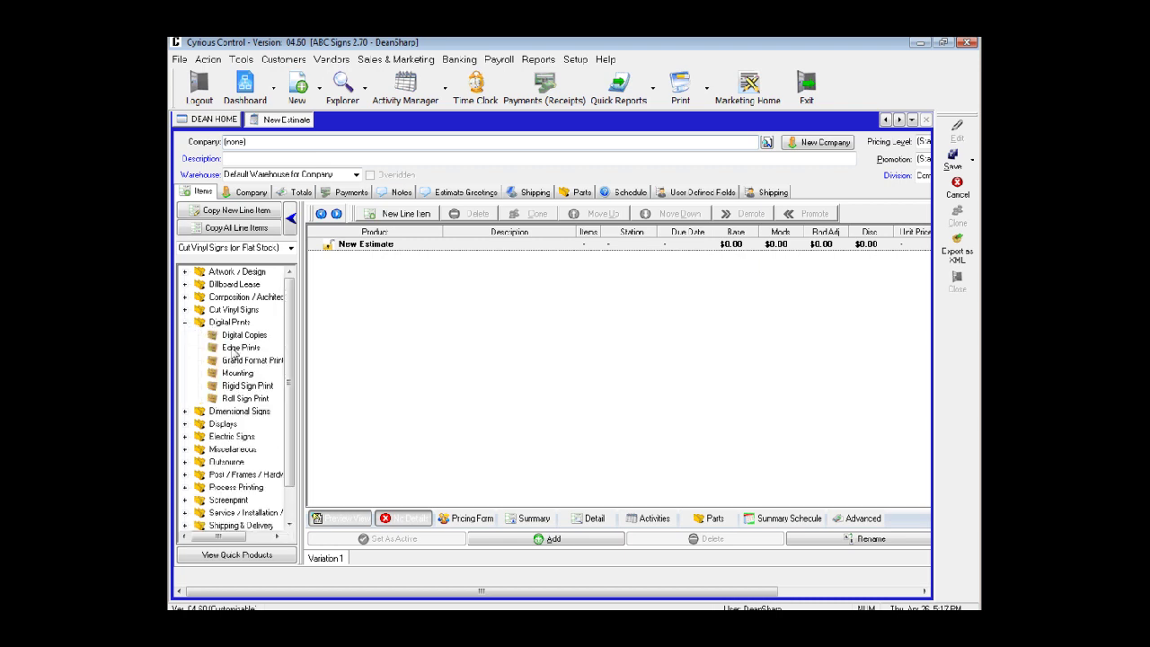
pyautogui.click(235, 399)
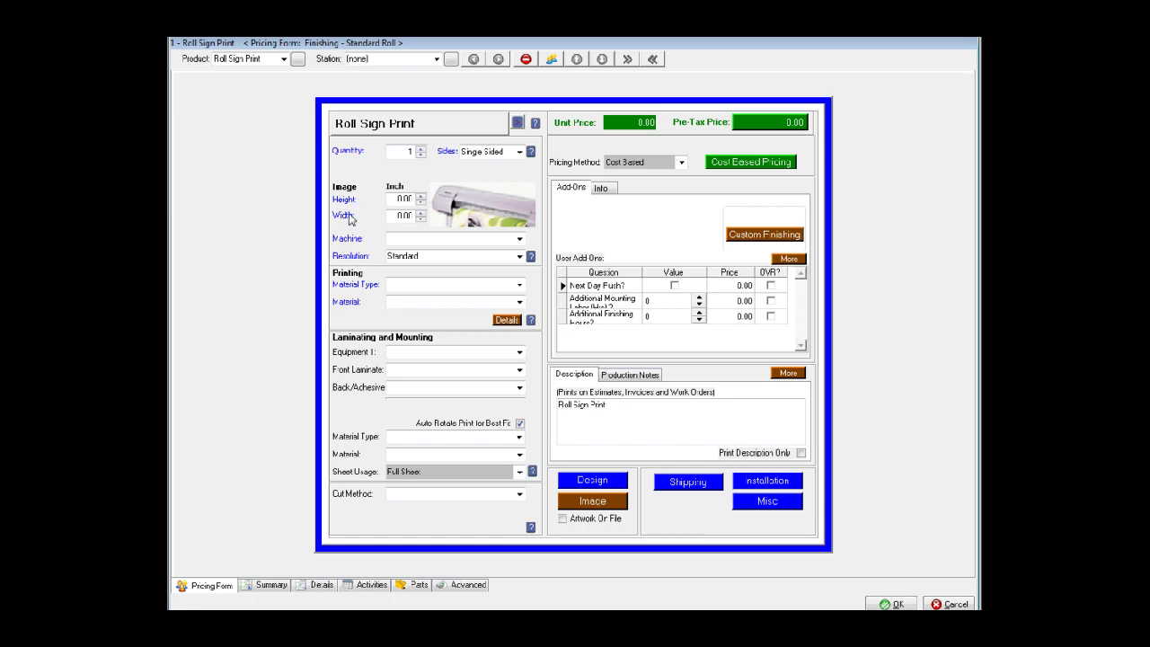
# - Set the roll sign print's quantity to 2, image height to 48 inches and width to 96 inches
pyautogui.click(412, 151)
pyautogui.write('3')
pyautogui.press('Tab')
pyautogui.press('Tab')
pyautogui.write('48')
pyautogui.press('Tab')
pyautogui.write('96')
pyautogui.press('Tab')
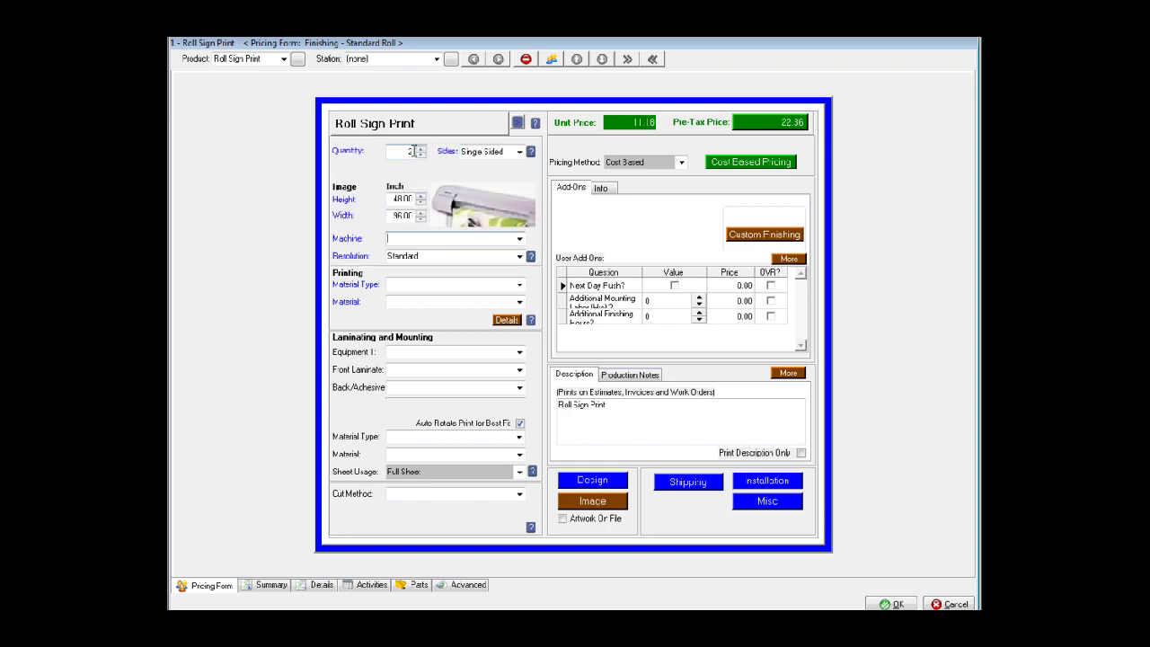
# - Choose the MimakiJV3 160S machine and Avery MPI 12120 3.4mil Calendared PA Vinyl 54" as the vinyl printing material
pyautogui.write('MimakiJV3160S')
pyautogui.press('Tab')
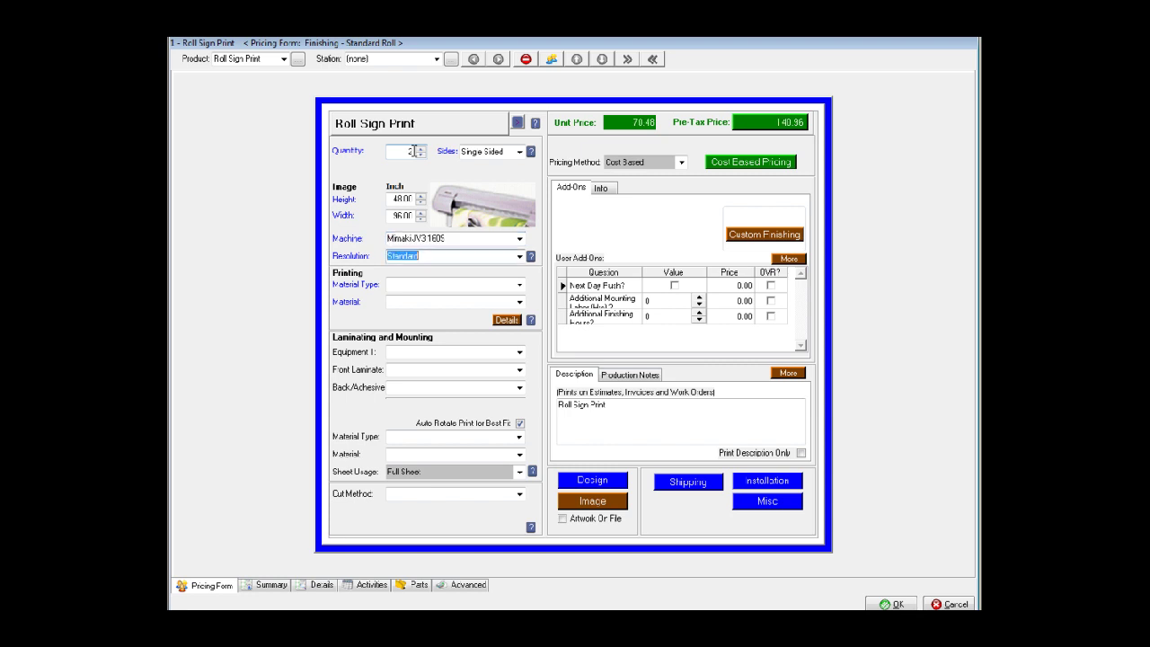
pyautogui.click(519, 286)
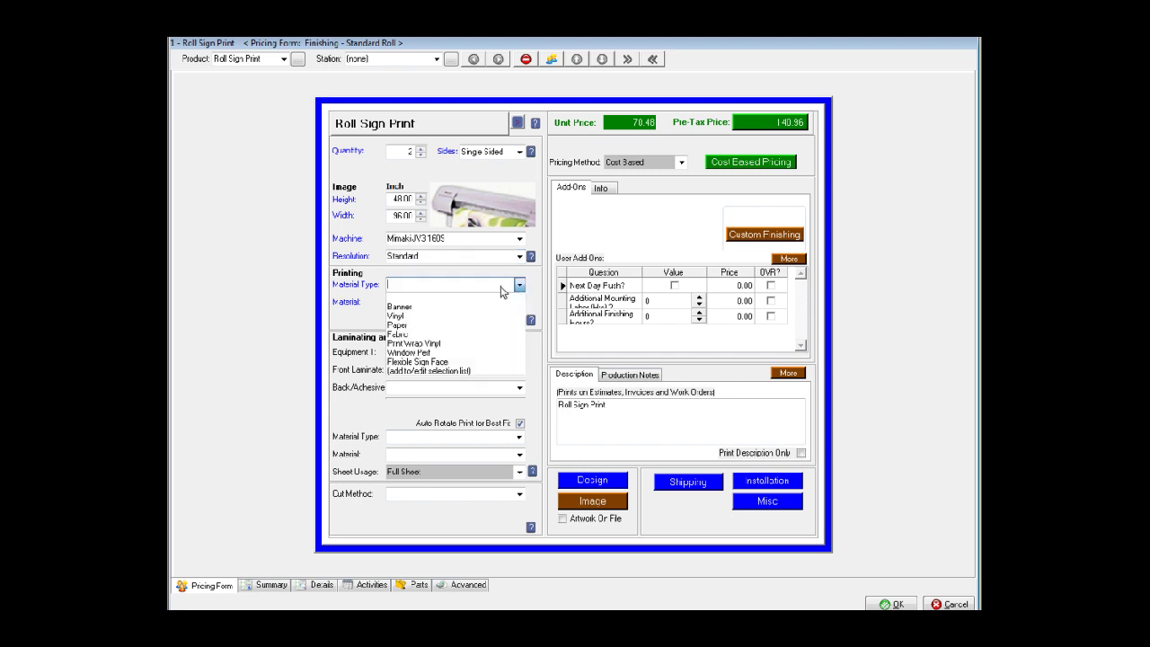
pyautogui.click(397, 316)
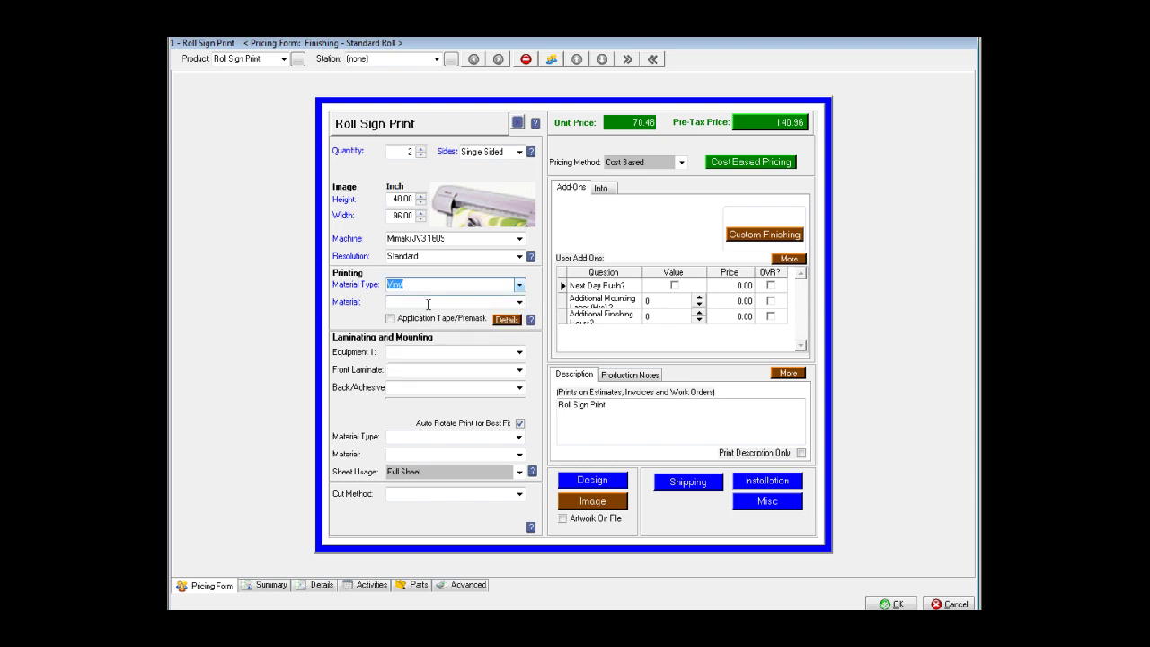
pyautogui.click(520, 303)
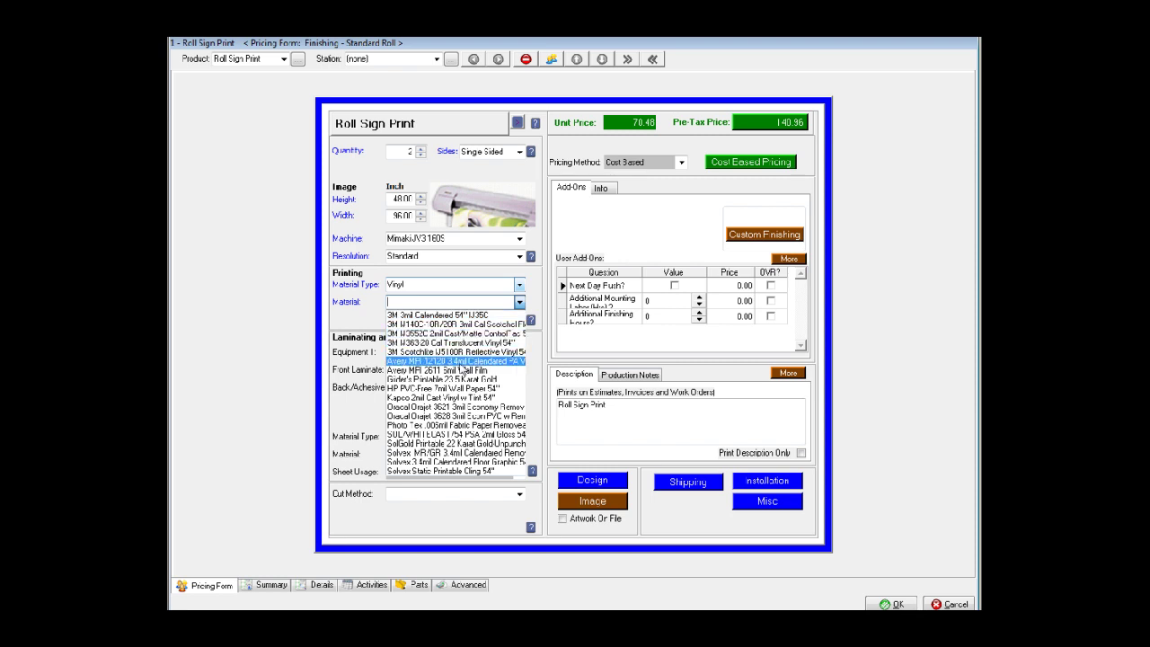
pyautogui.click(460, 362)
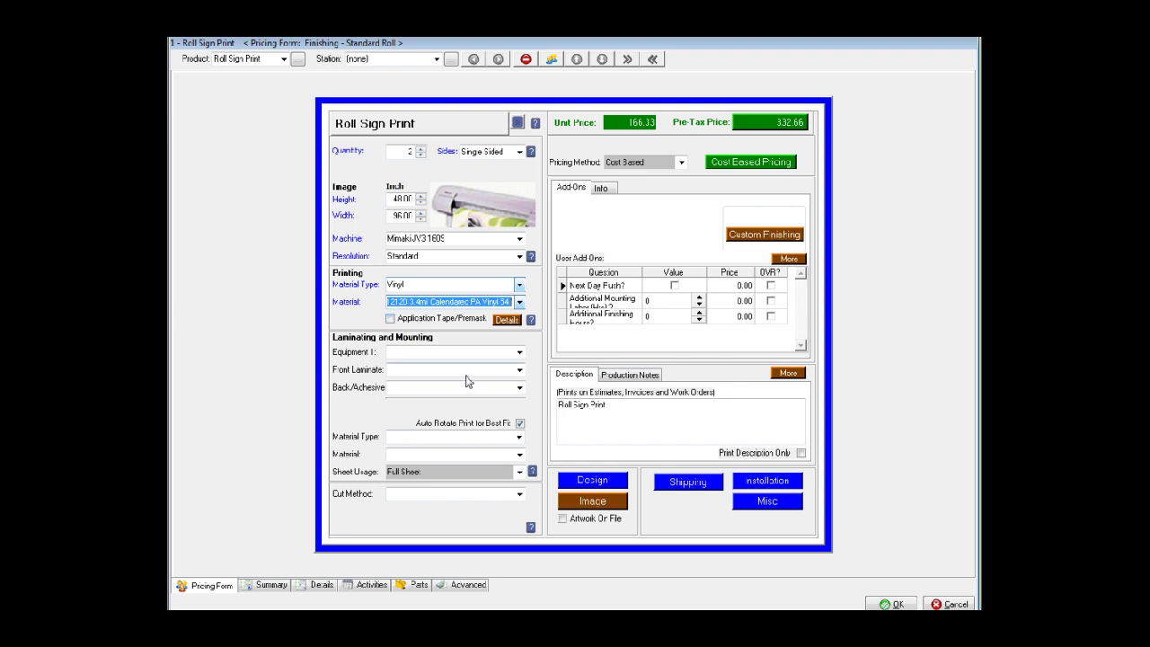
# - Mount the print on Coroplast, Coro - 10 mil White 48 x 96, and accept the line item
pyautogui.click(518, 437)
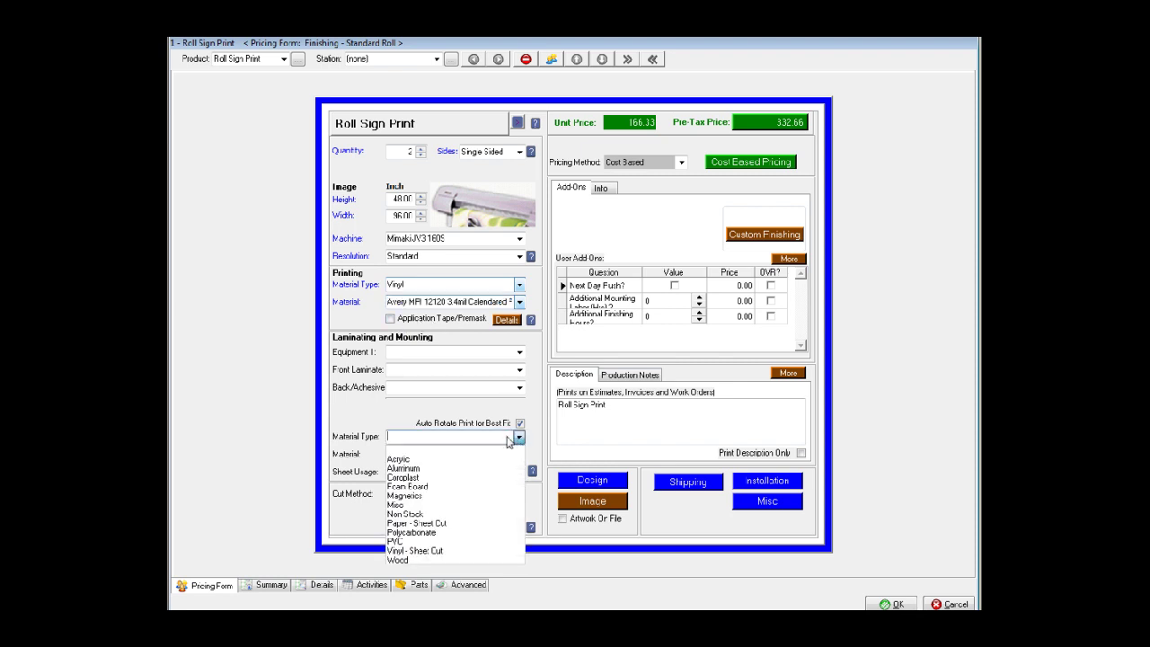
pyautogui.click(408, 479)
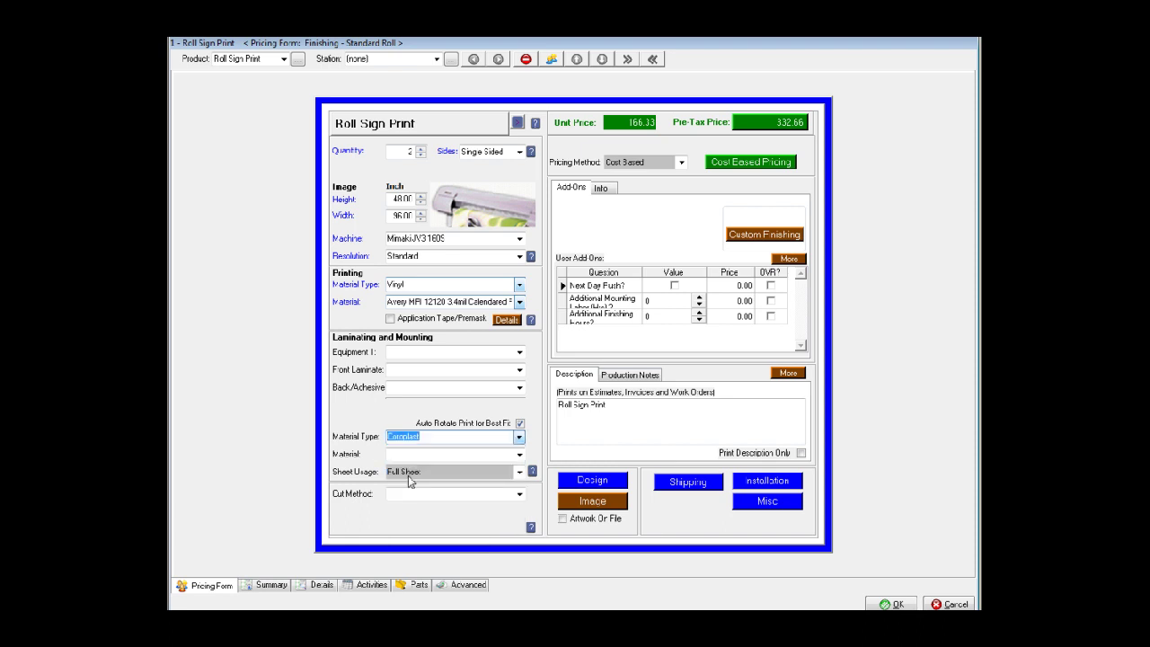
pyautogui.click(513, 457)
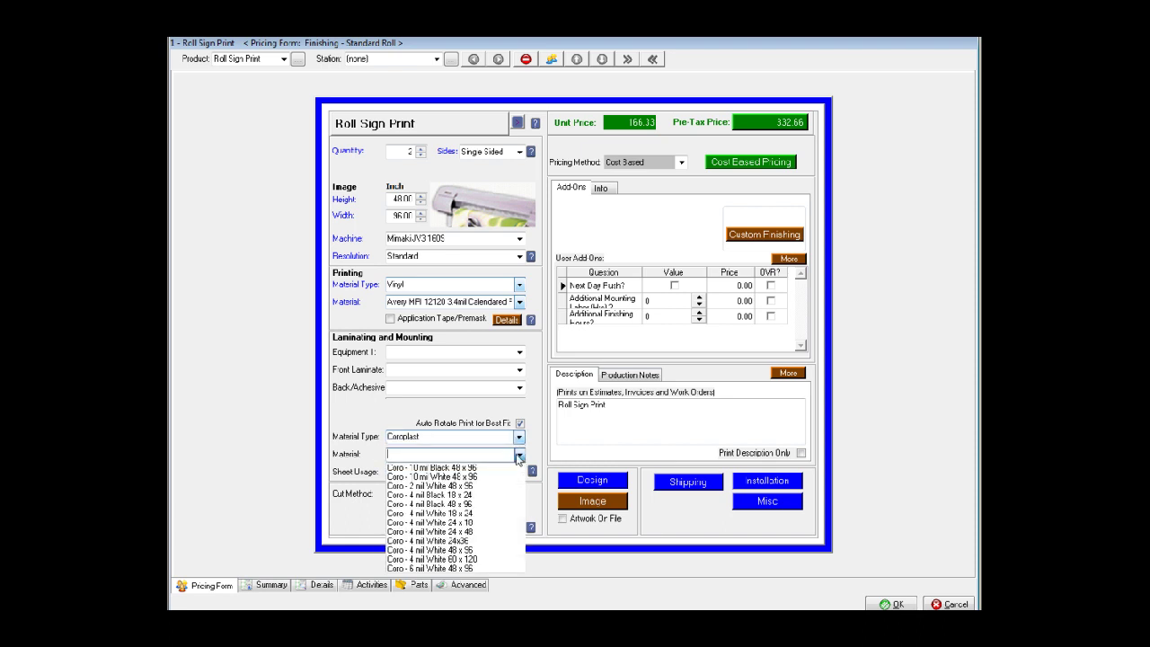
pyautogui.click(447, 477)
pyautogui.press('Tab')
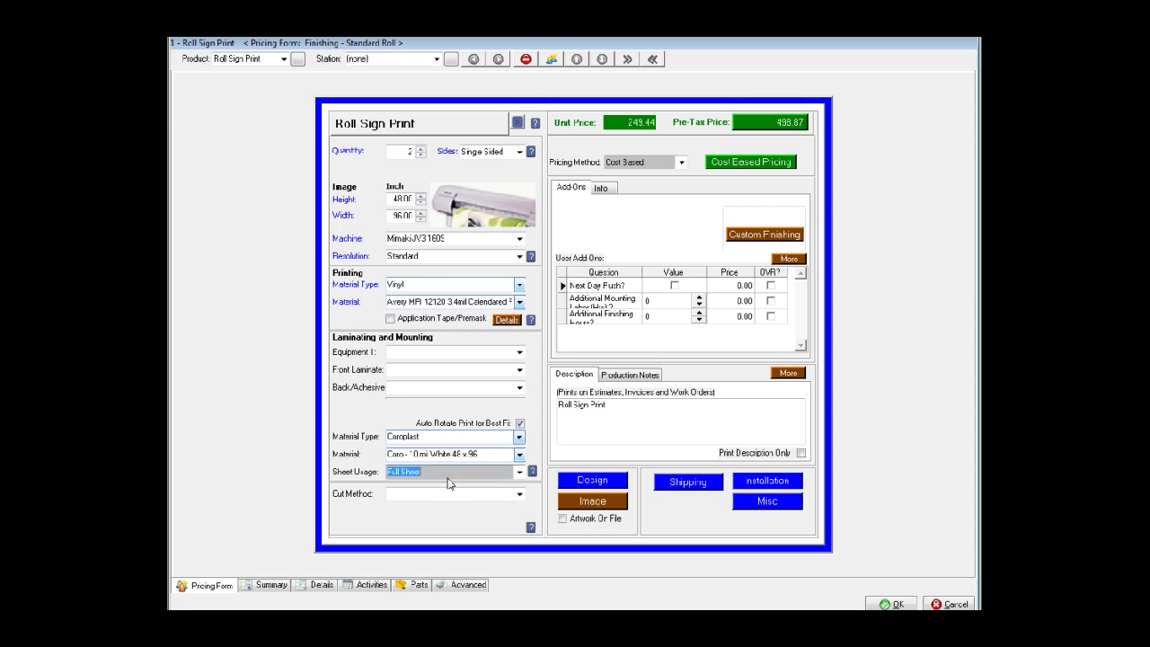
pyautogui.click(886, 604)
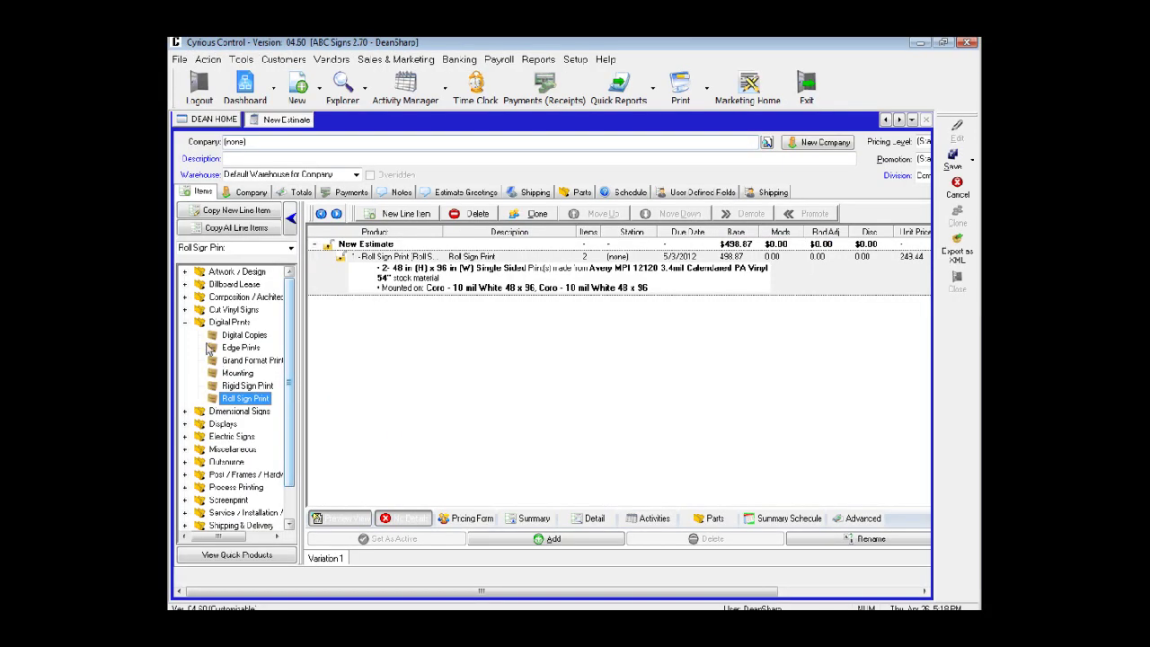
# - Add a Cut Vinyl Signs (on Flat Stock) item with quantity 2, height 11.75 inches and width 72 inches
pyautogui.click(185, 310)
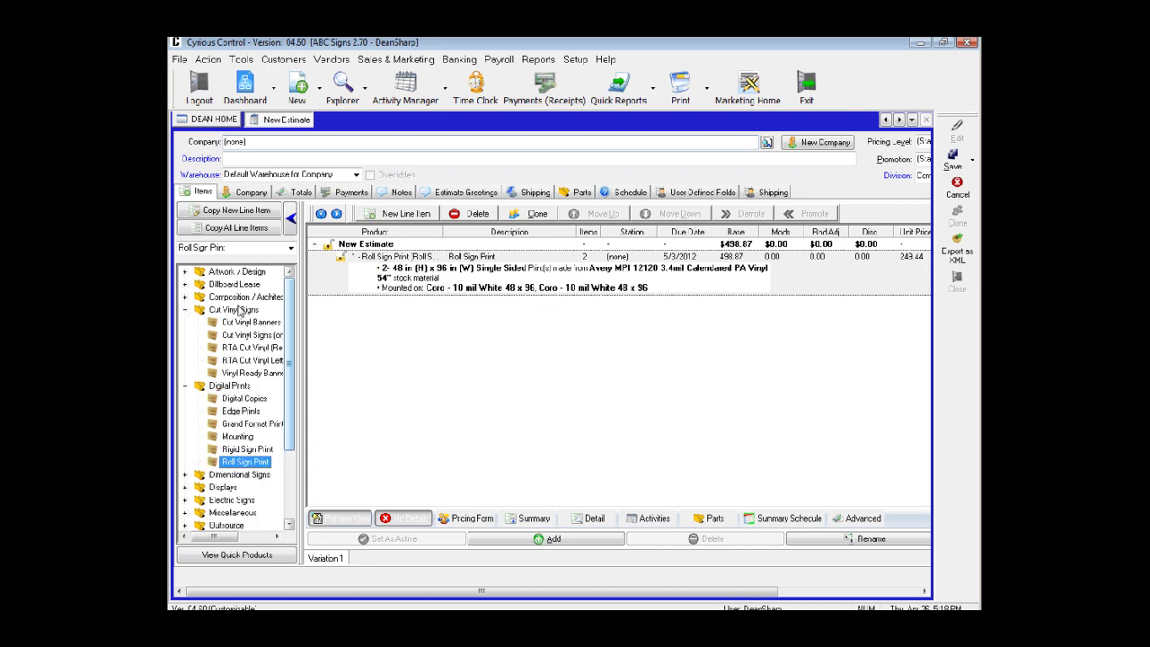
pyautogui.click(237, 334)
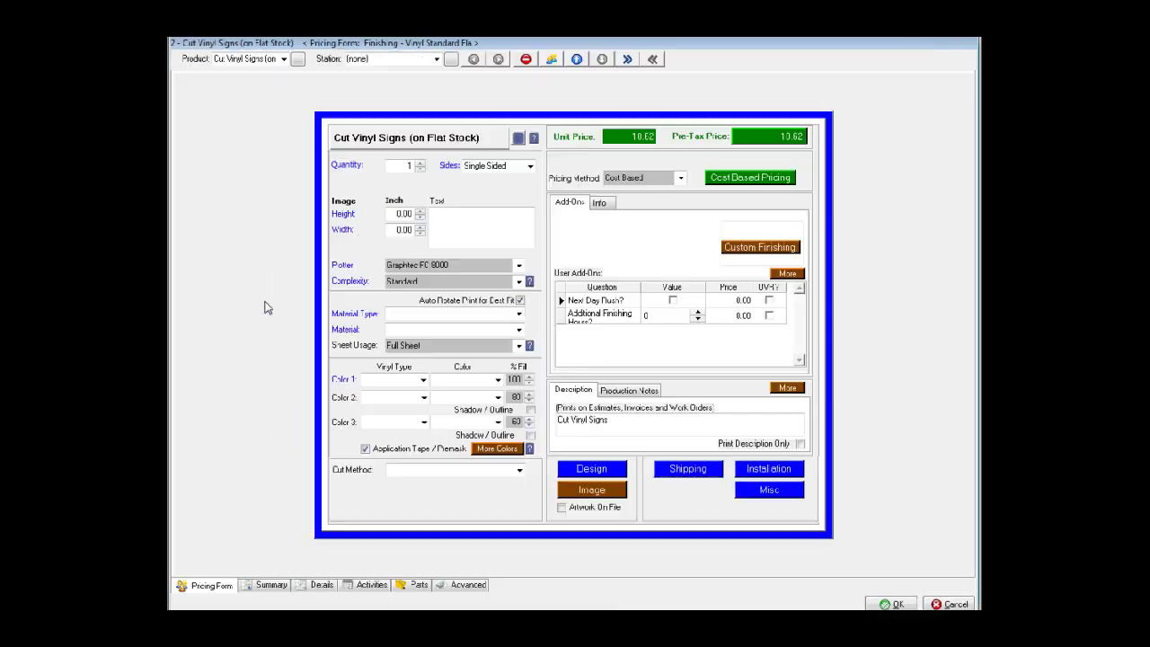
pyautogui.click(401, 167)
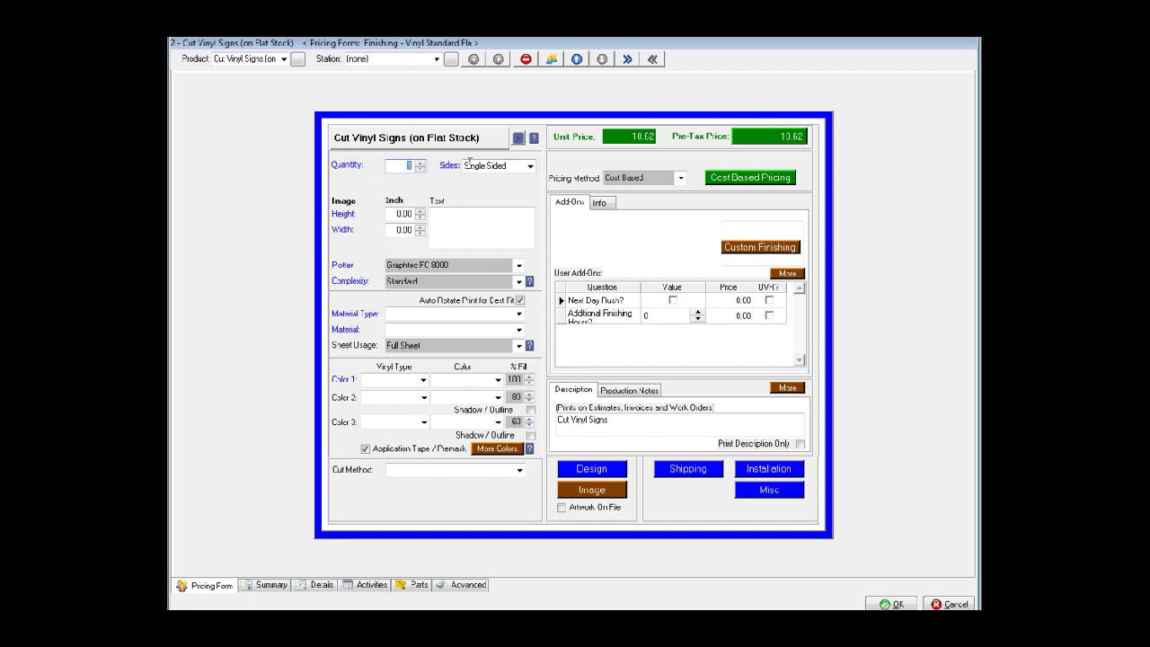
pyautogui.write('2')
pyautogui.press('Tab')
pyautogui.press('Tab')
pyautogui.write('11.7')
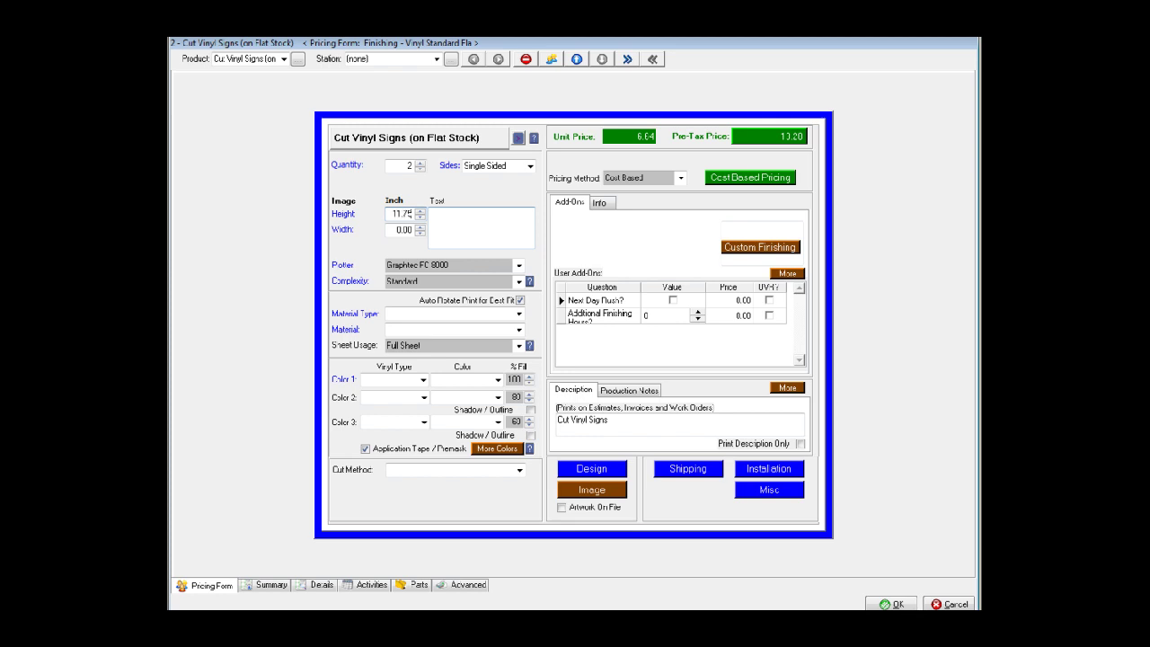
pyautogui.write('5')
pyautogui.press('Tab')
pyautogui.write('72')
pyautogui.press('Tab')
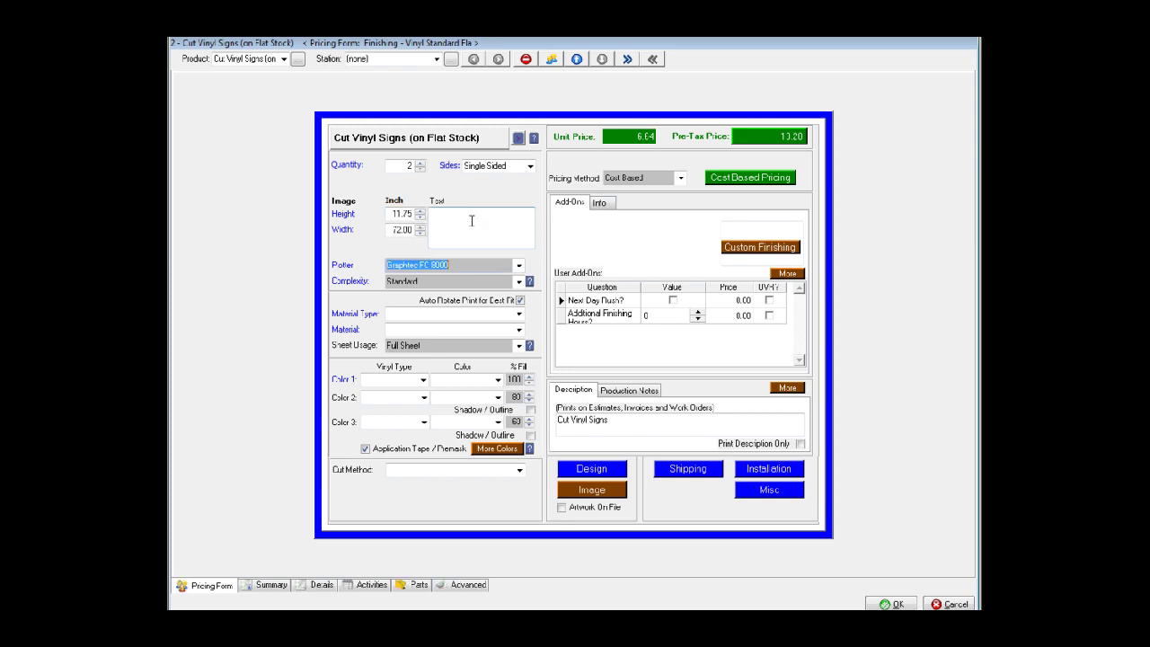
pyautogui.click(470, 221)
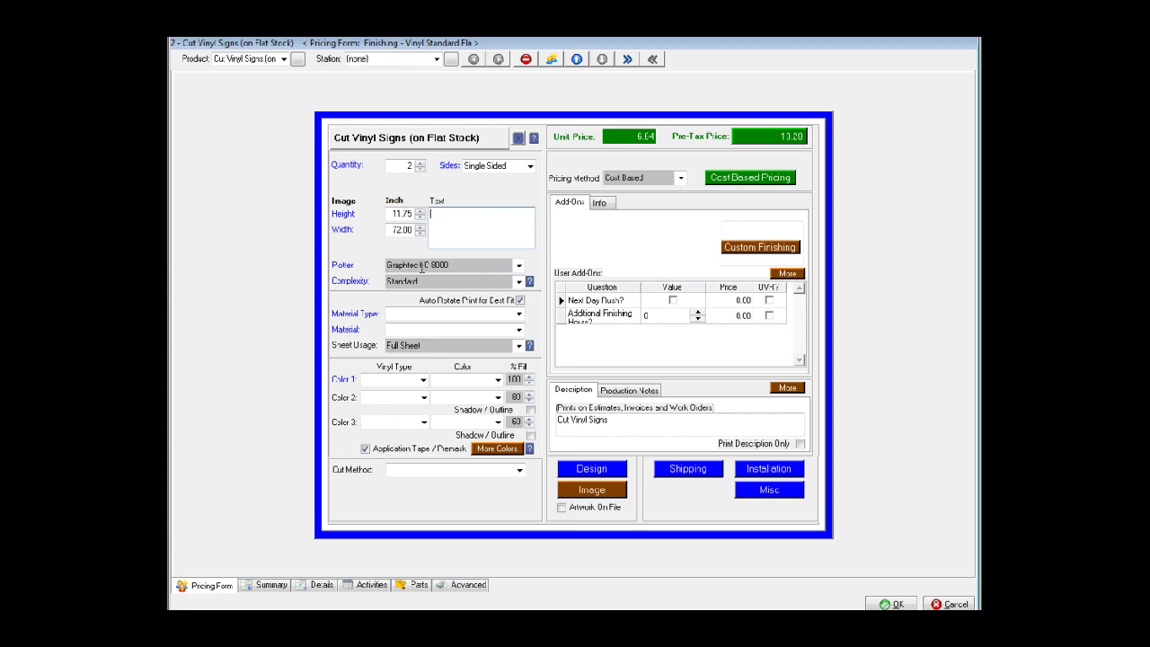
# - Set the cut vinyl sign's substrate to Coroplast, Coro - 10 mil White 48 x 96, with Print Area Only sheet usage
pyautogui.click(518, 314)
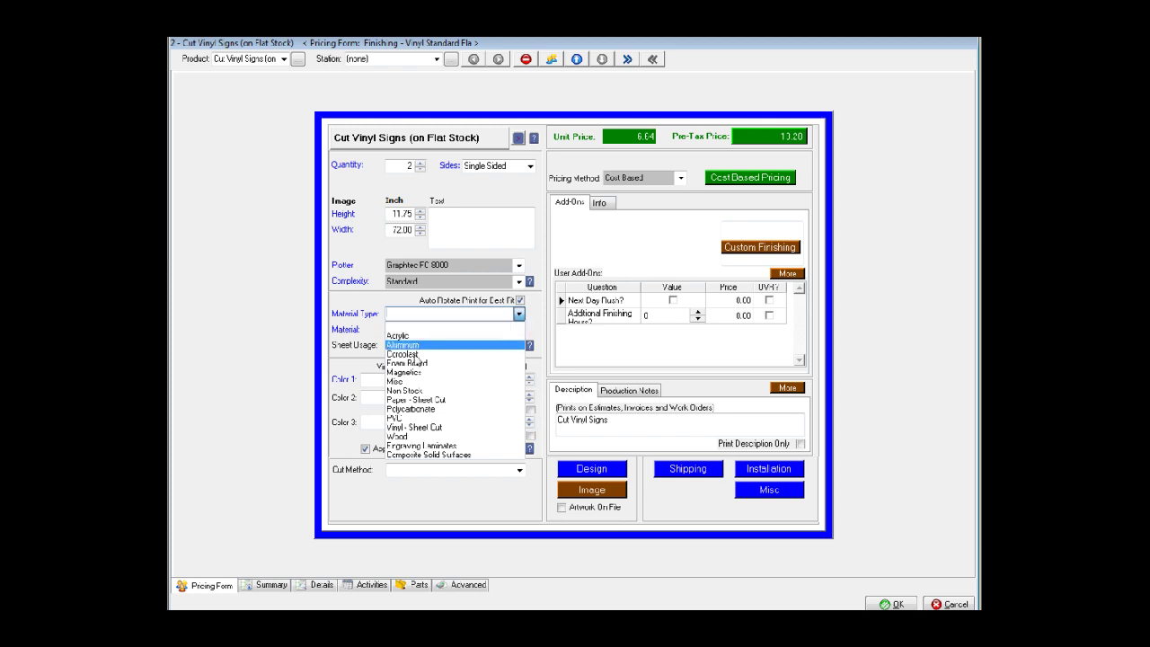
pyautogui.click(413, 355)
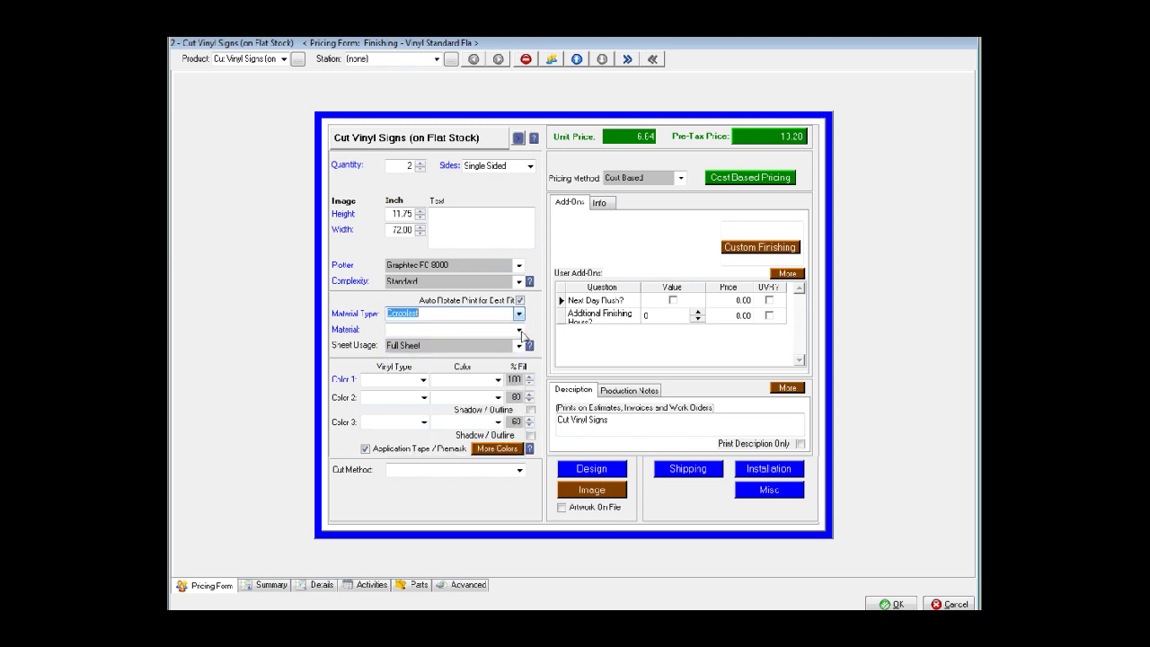
pyautogui.click(518, 330)
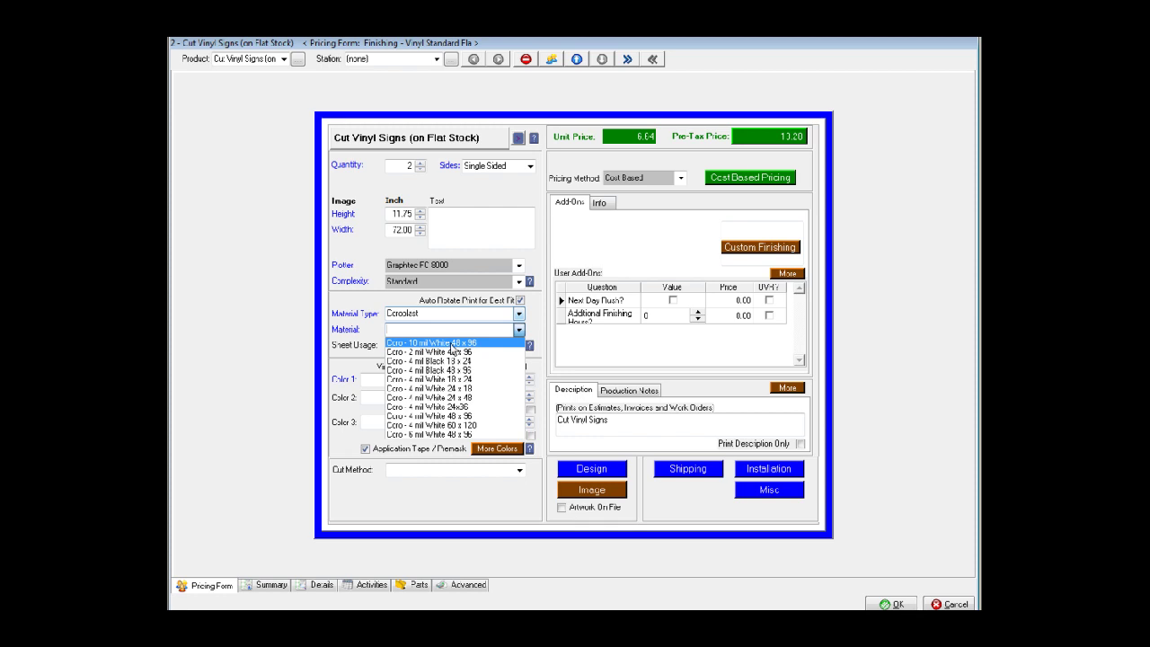
pyautogui.click(454, 344)
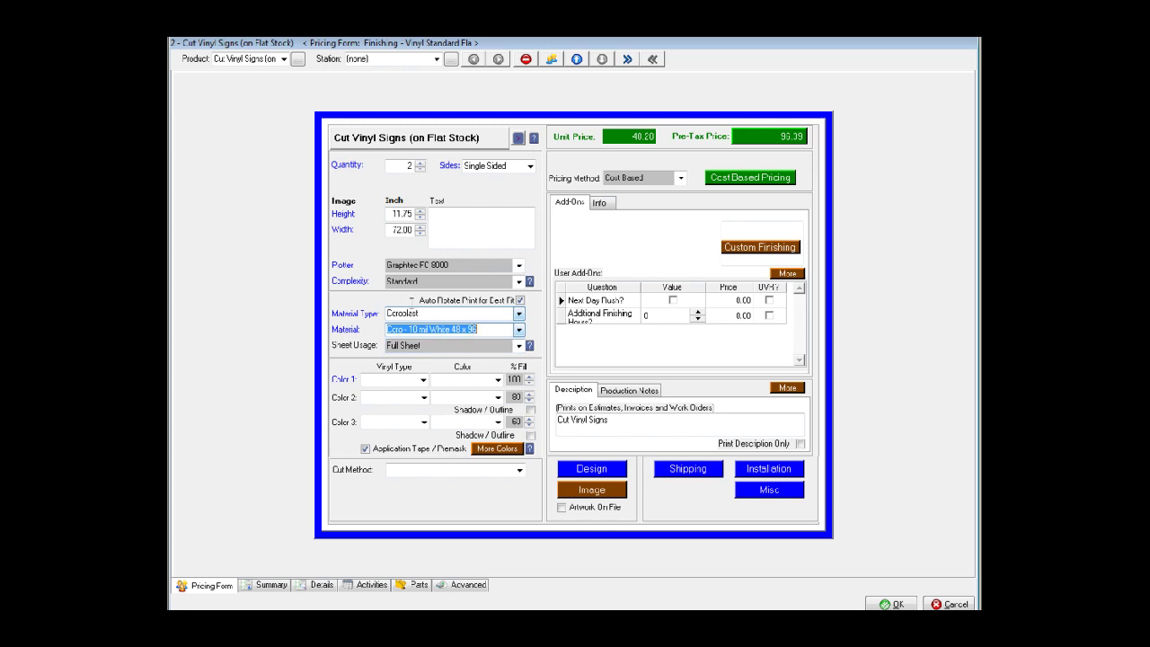
pyautogui.click(520, 346)
pyautogui.click(419, 398)
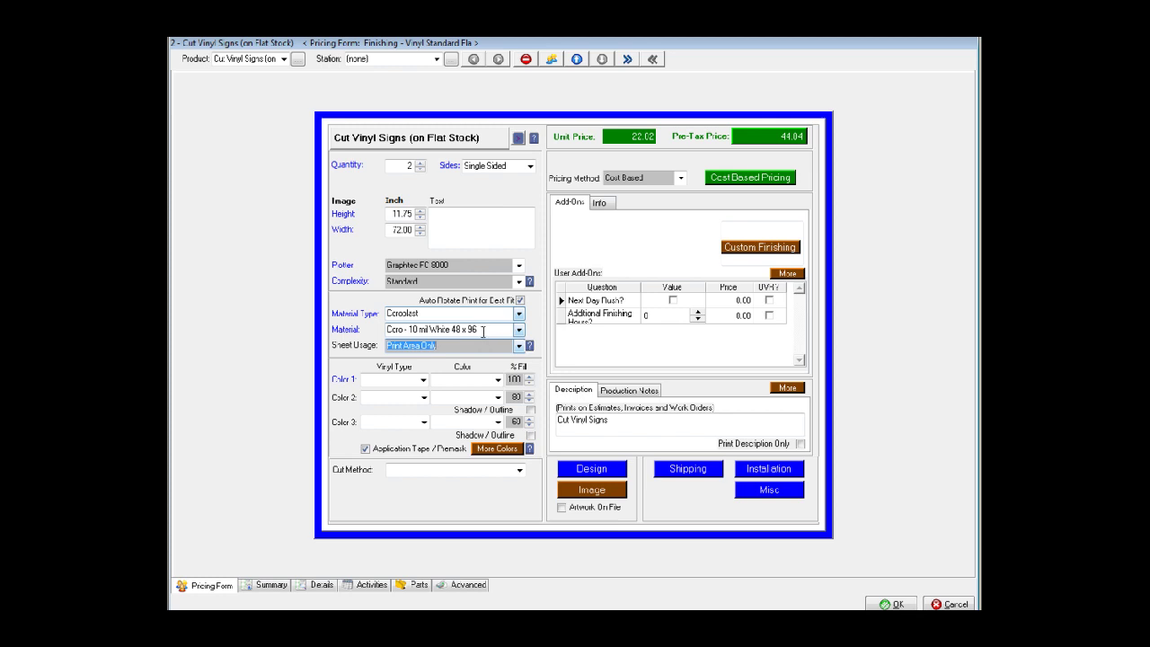
# - Set Color 1 to Oracal 651 Intermediate Black - White vinyl in Black at 50% fill and accept the line item
pyautogui.click(423, 380)
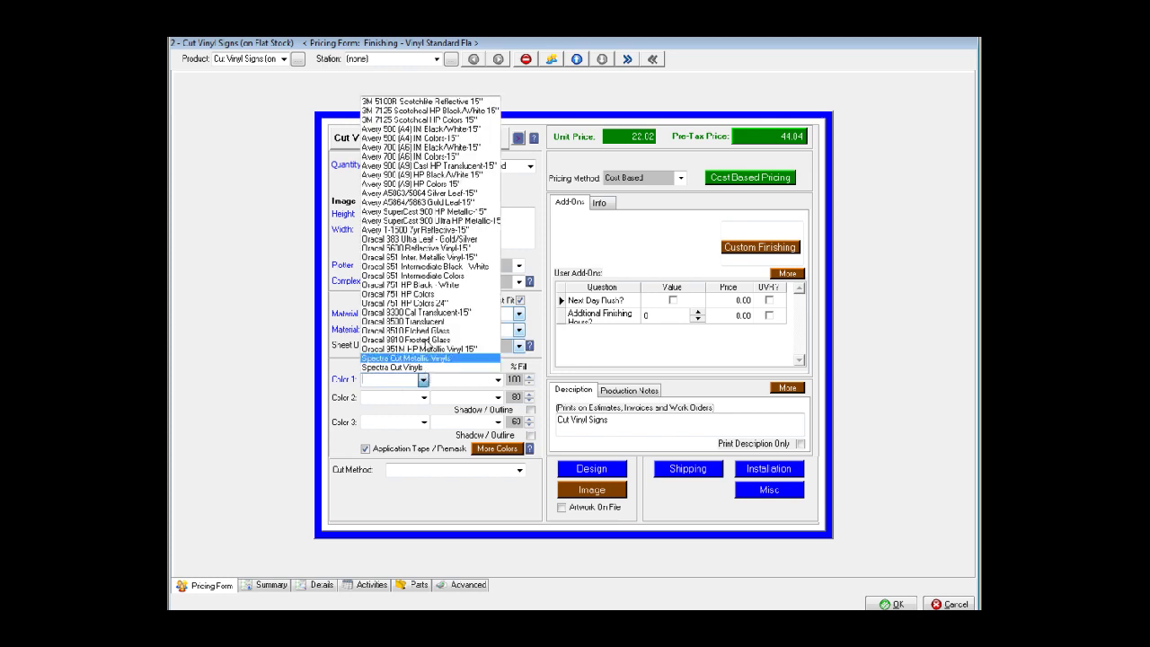
pyautogui.click(420, 267)
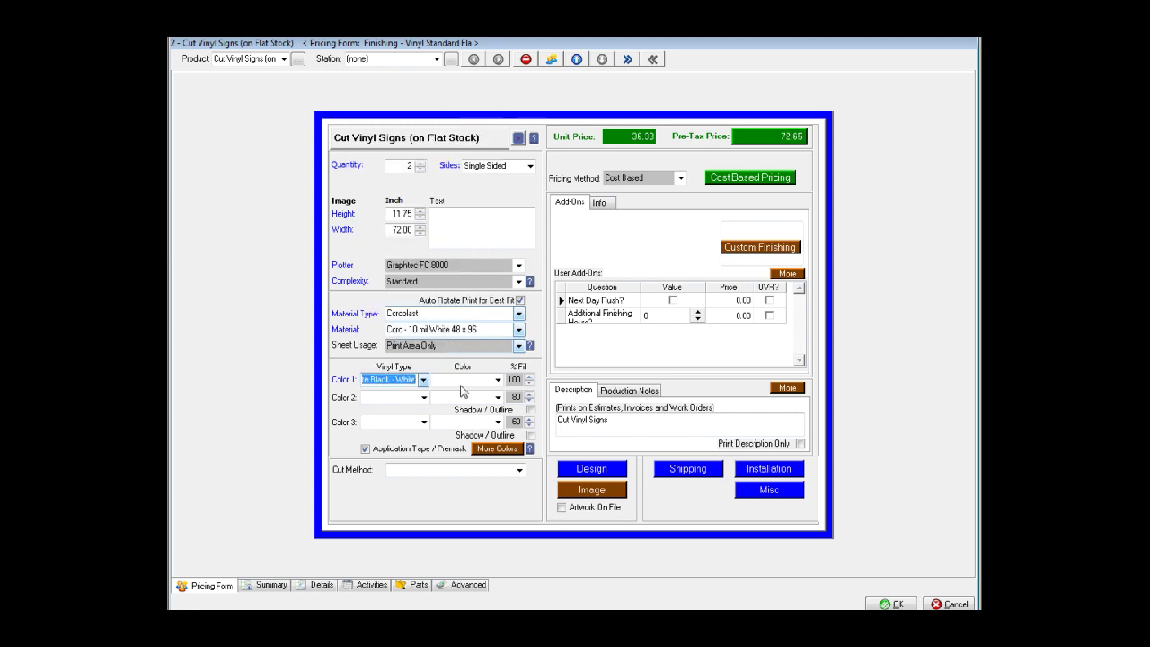
pyautogui.click(463, 381)
pyautogui.write('Black')
pyautogui.press('Tab')
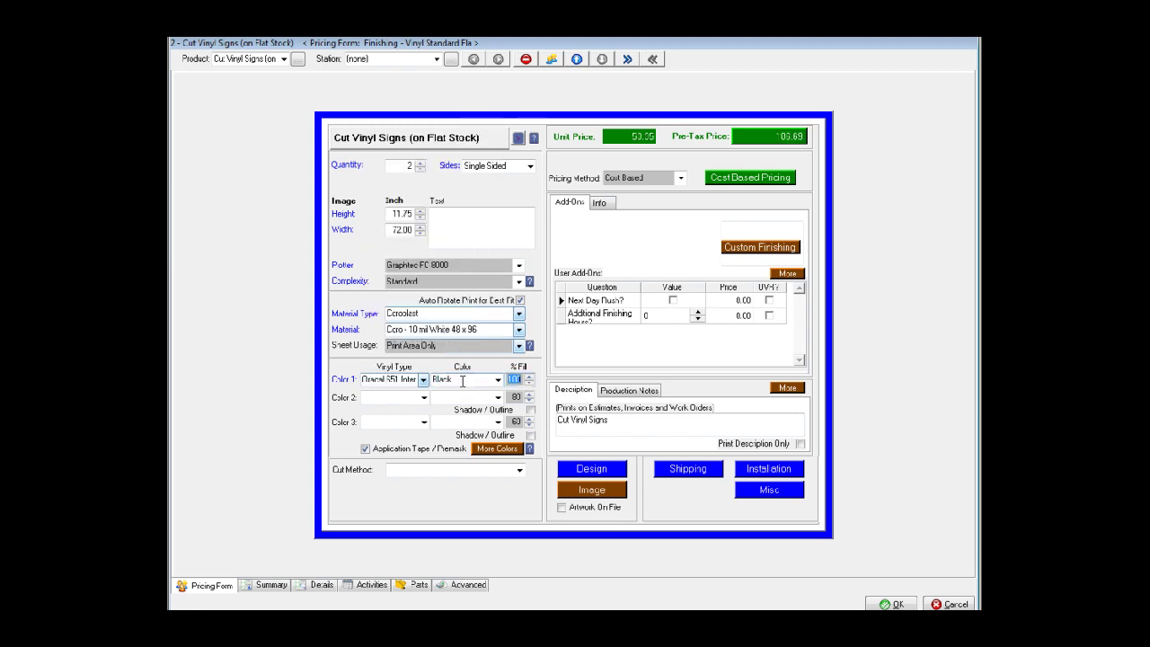
pyautogui.write('8')
pyautogui.press('Tab')
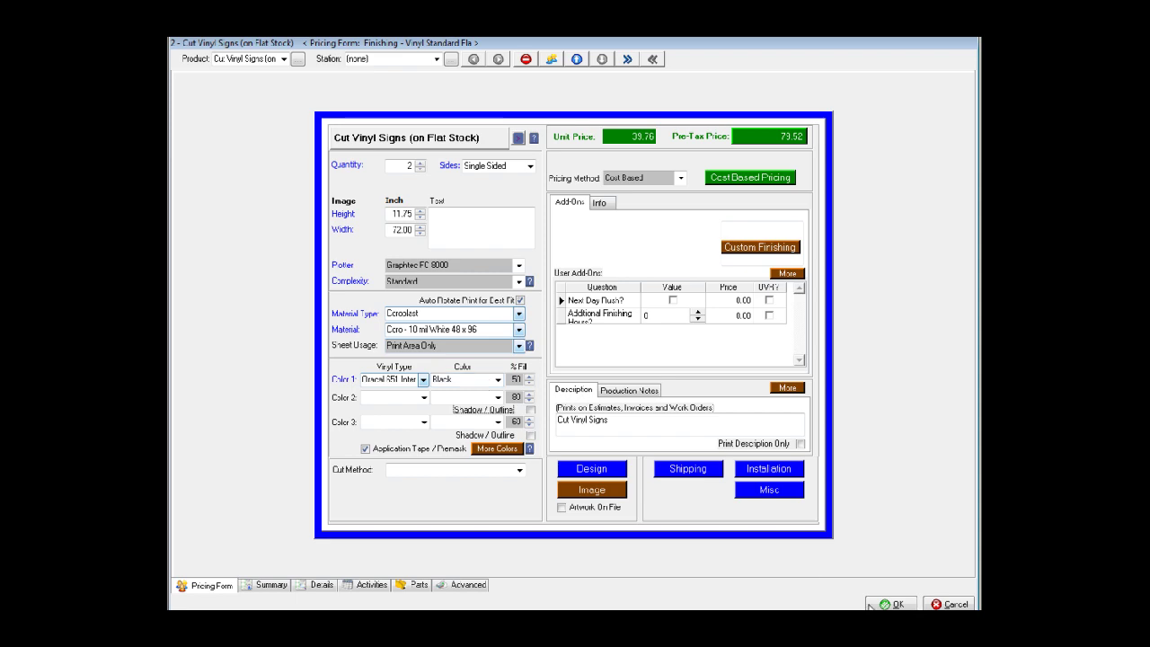
pyautogui.click(909, 604)
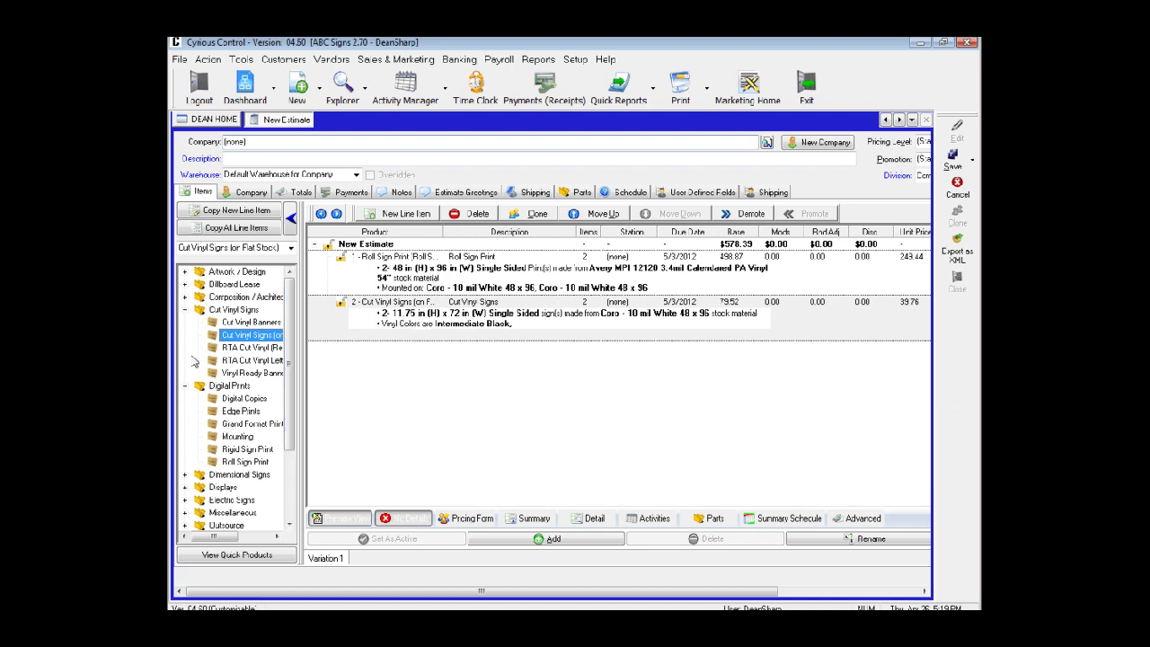
# - Add a Post item from the Post / Frames / Hardware category to the estimate
pyautogui.click(185, 387)
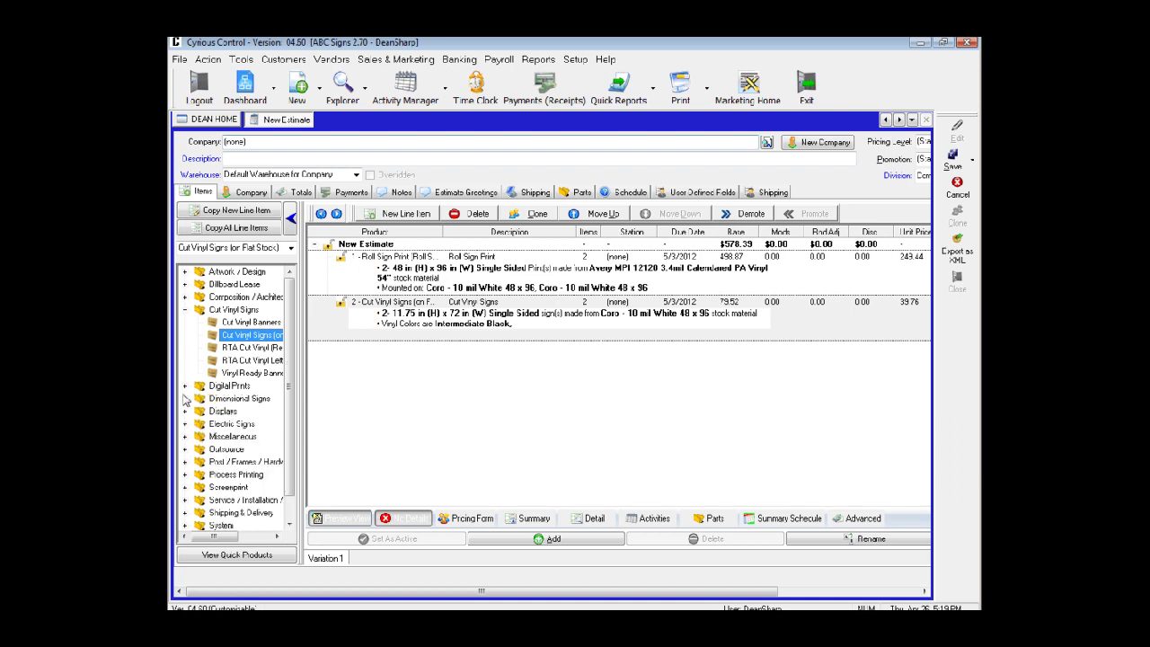
pyautogui.click(185, 462)
pyautogui.click(237, 498)
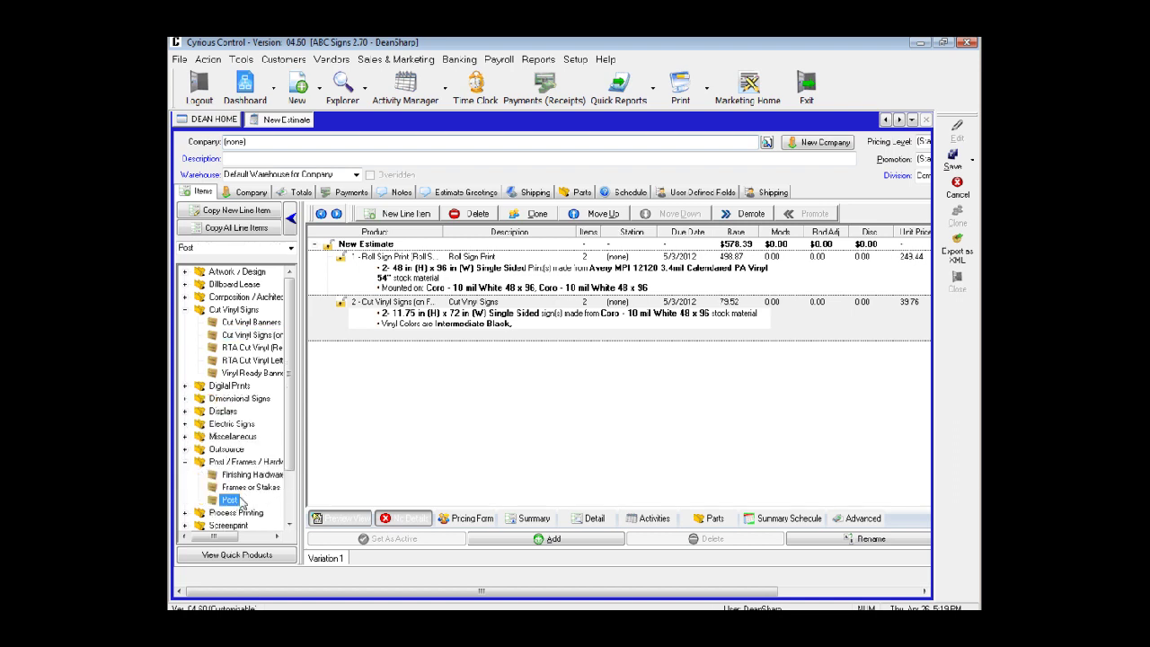
pyautogui.doubleClick(237, 499)
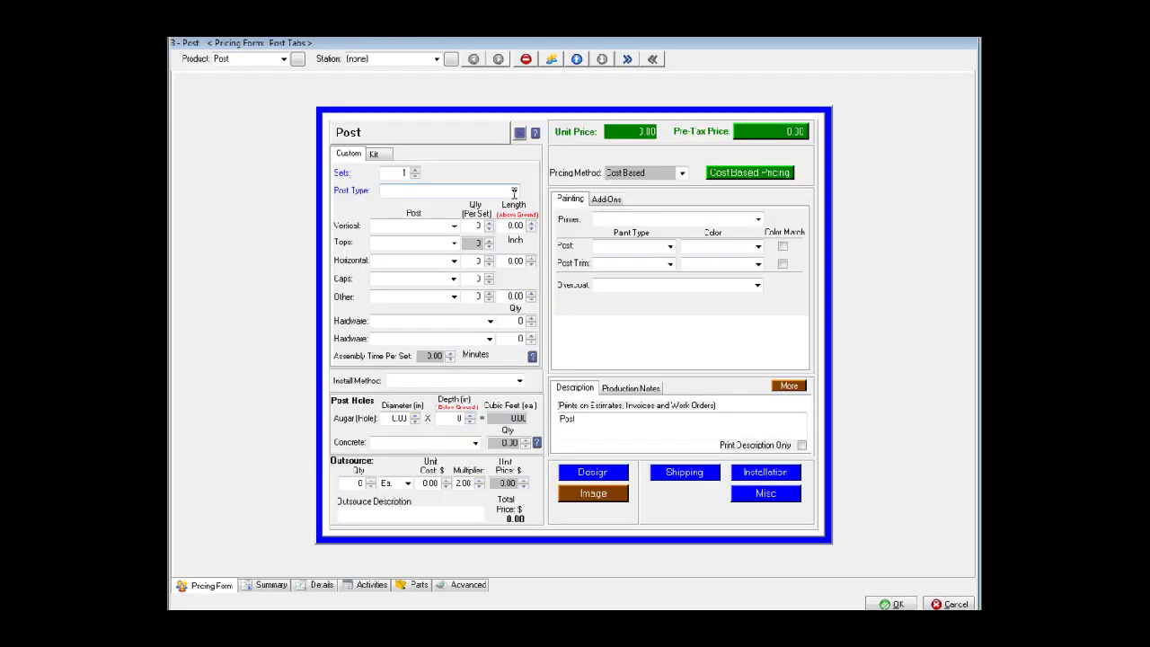
# - Set the post type to Wood with 2 vertical Pressure Treated 4x4x12 posts at 108 inches above ground
pyautogui.click(445, 191)
pyautogui.click(393, 204)
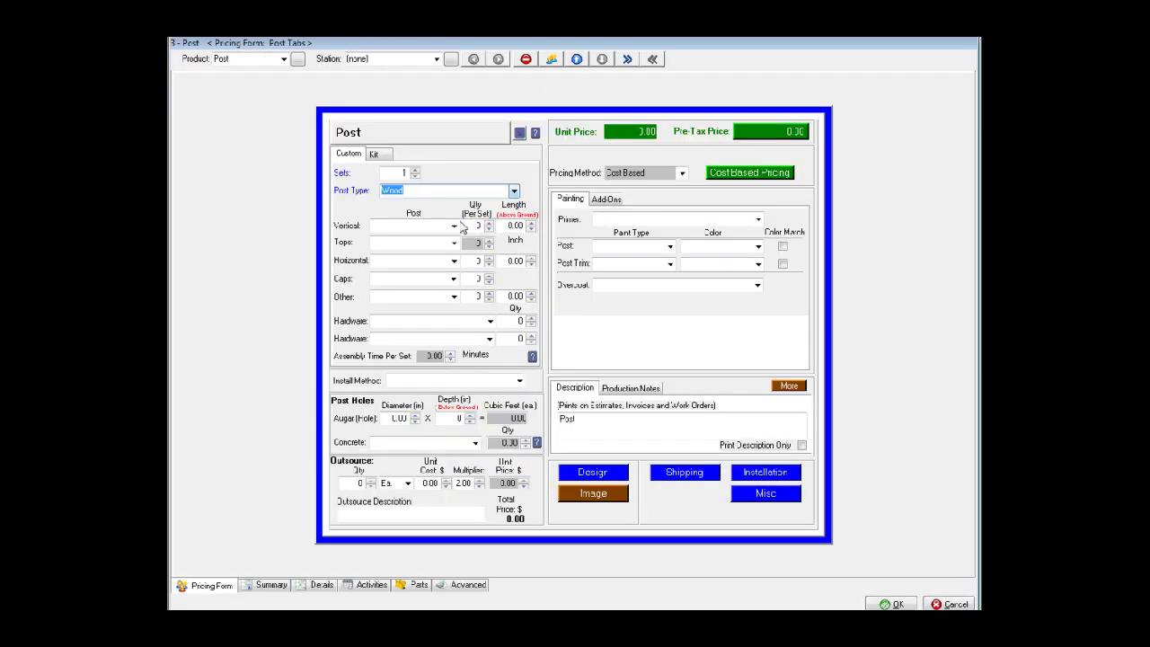
pyautogui.click(454, 226)
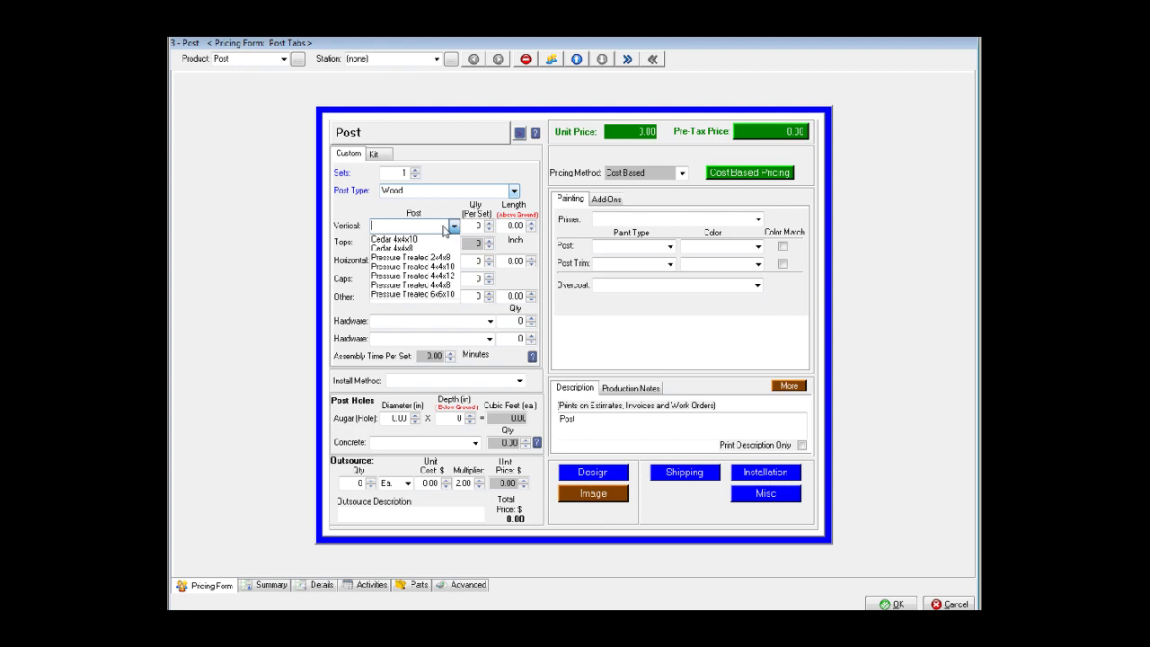
pyautogui.click(417, 277)
pyautogui.click(476, 225)
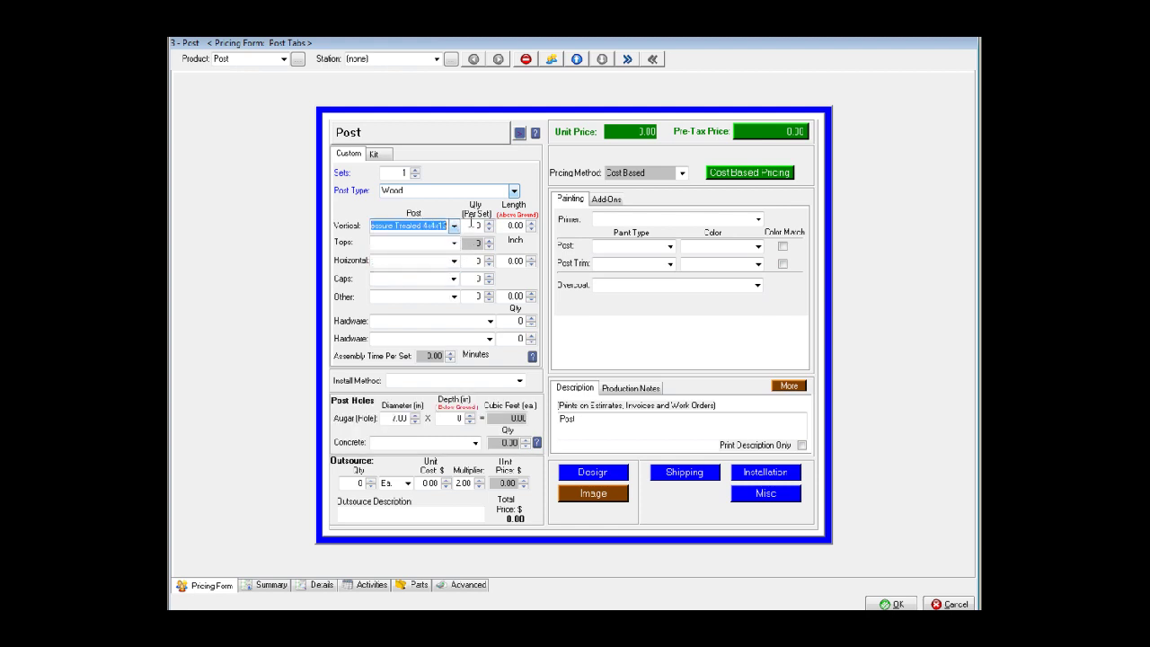
pyautogui.write('4')
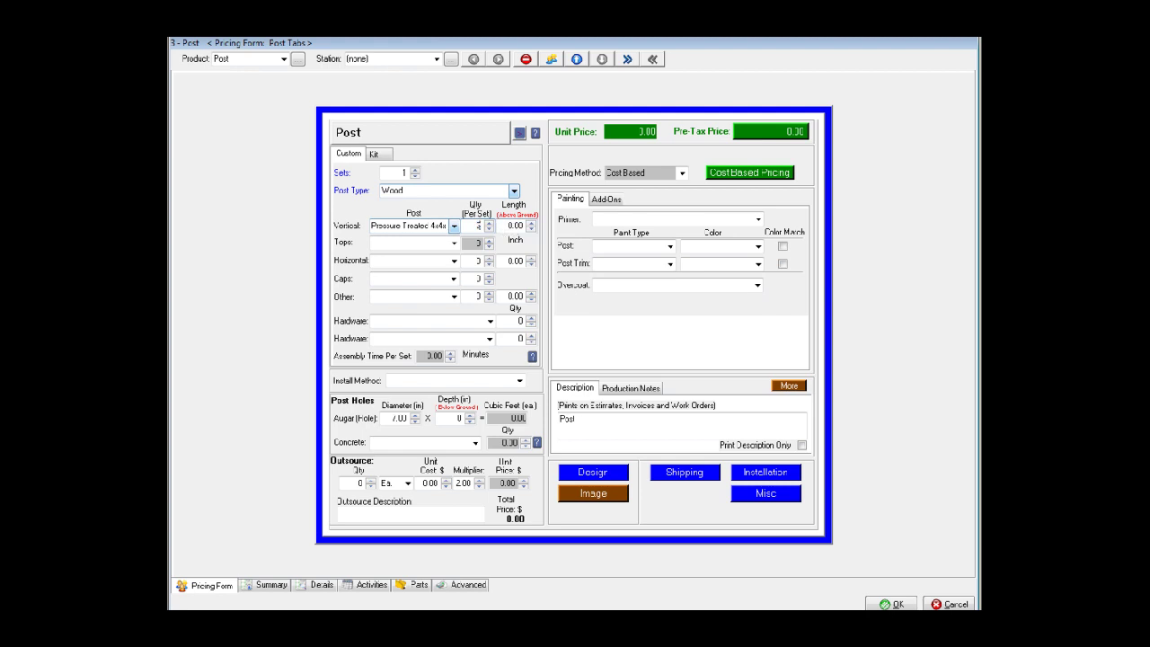
pyautogui.click(530, 230)
pyautogui.write('108')
pyautogui.press('Tab')
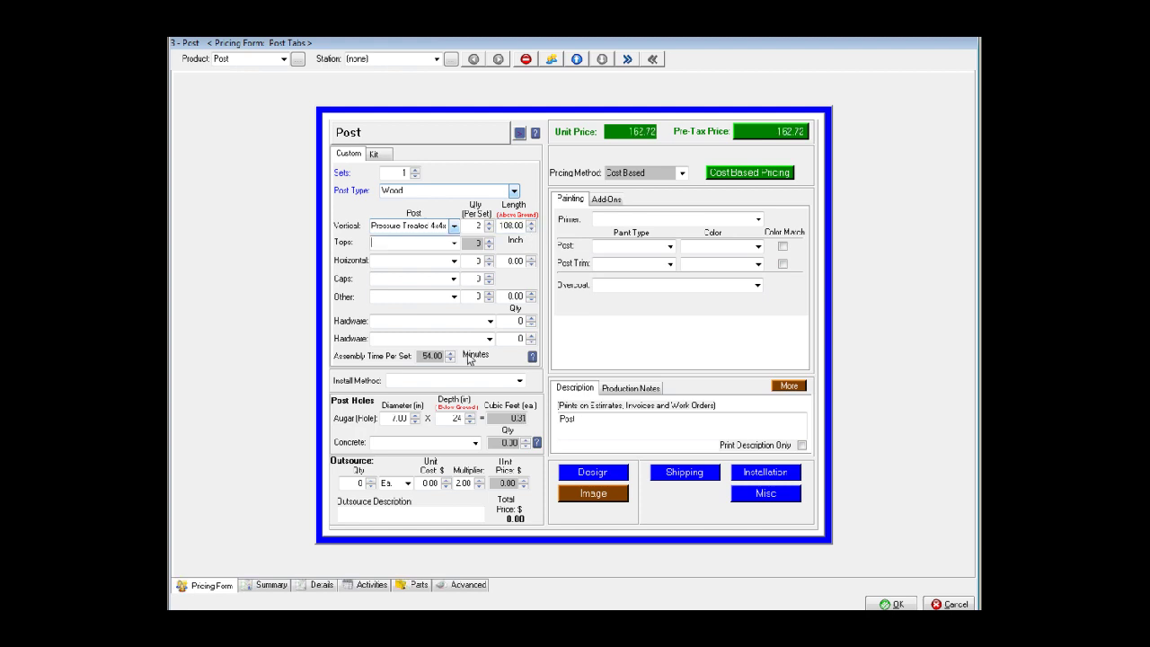
# - Set the posts' install method to Direct Burial with a hole depth of 36 inches
pyautogui.click(519, 381)
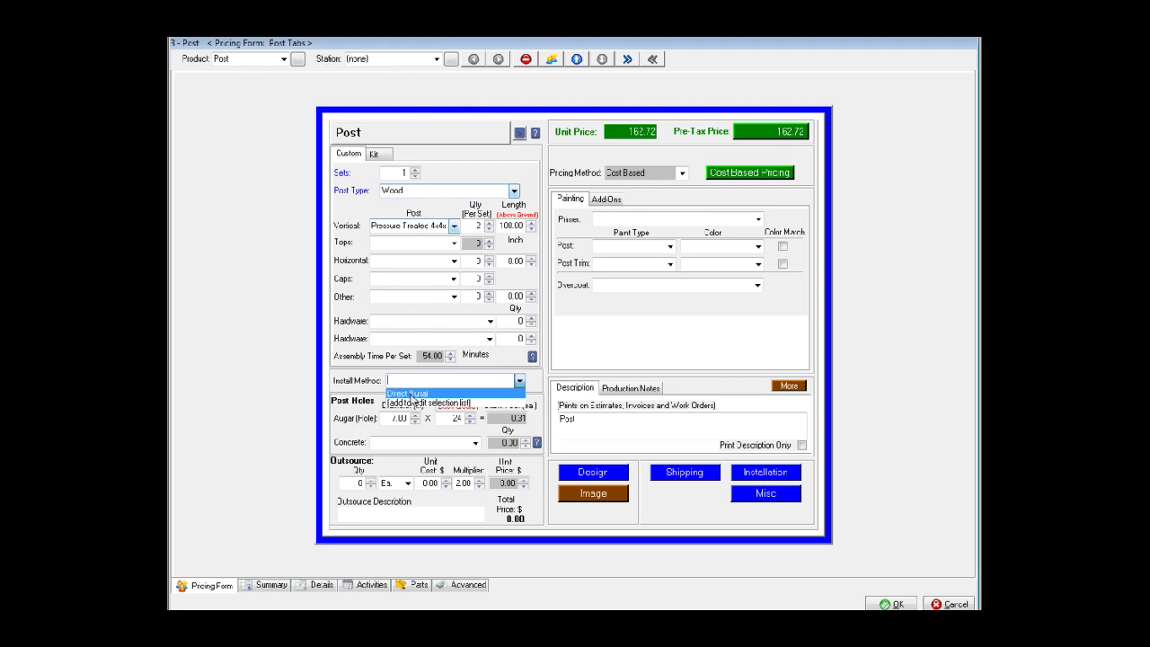
pyautogui.click(409, 395)
pyautogui.doubleClick(454, 419)
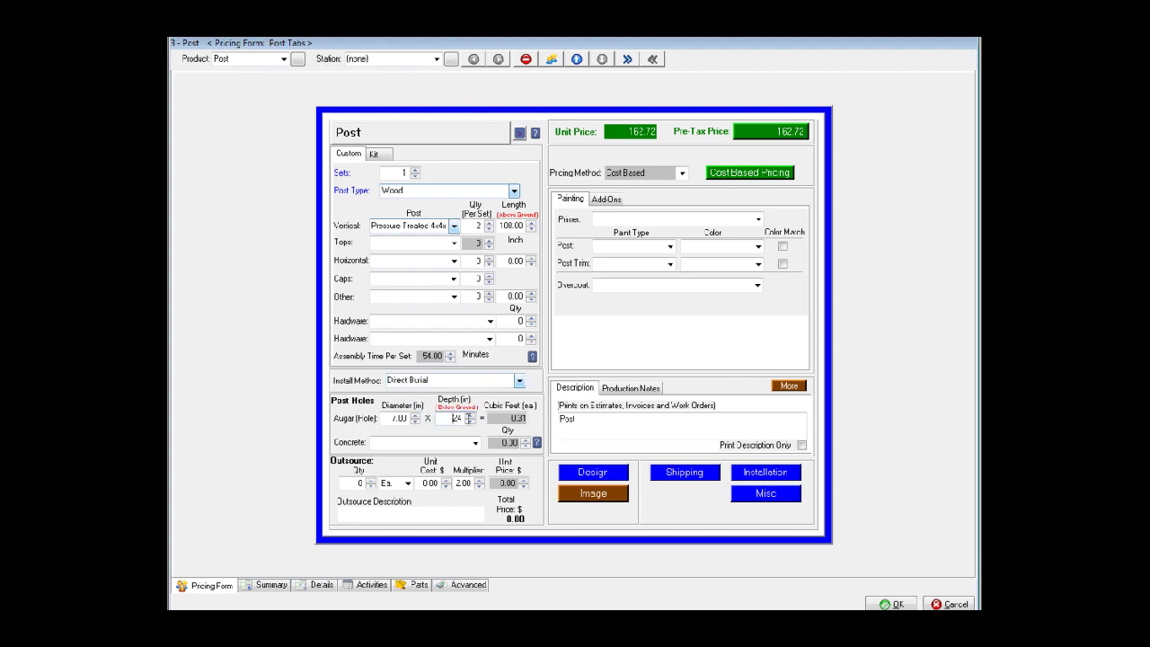
pyautogui.write('36')
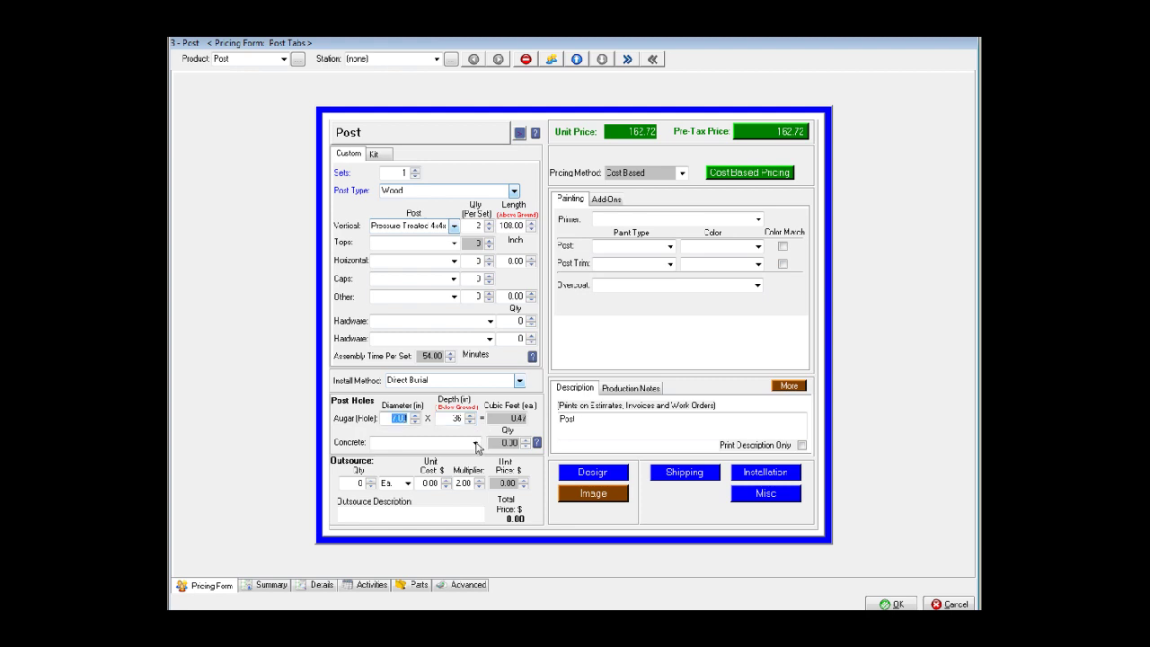
# - Choose the Quickrete Concrete Mix 40lbs bag for the post holes and accept the Post line item
pyautogui.click(475, 443)
pyautogui.click(424, 456)
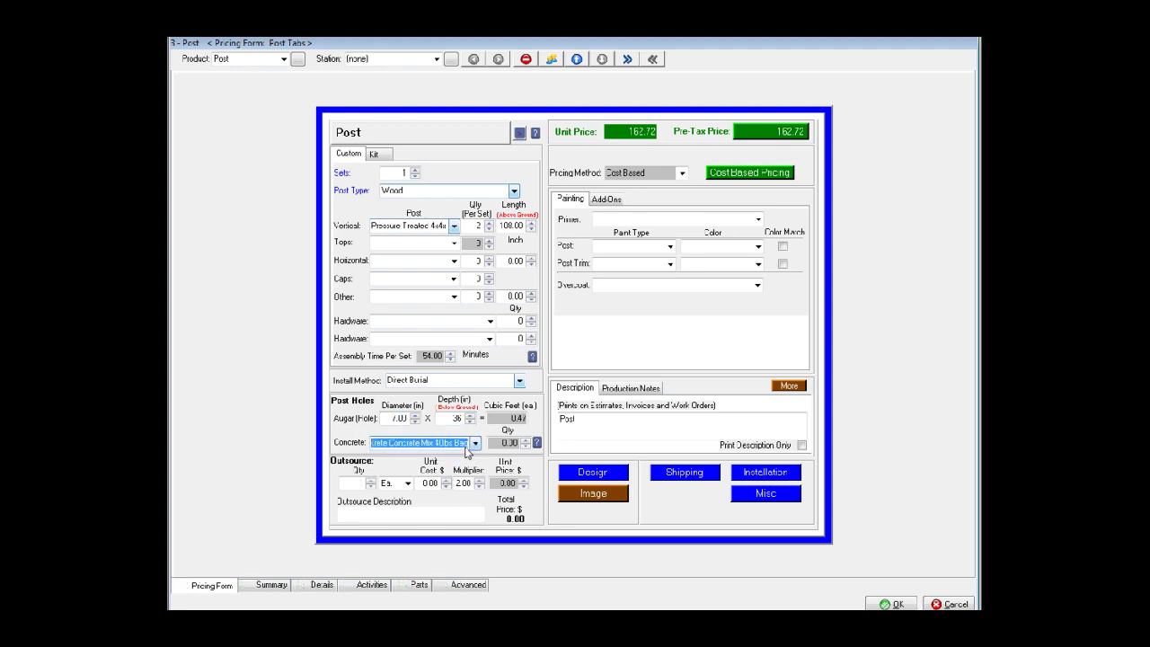
pyautogui.press('Tab')
pyautogui.write('1.30')
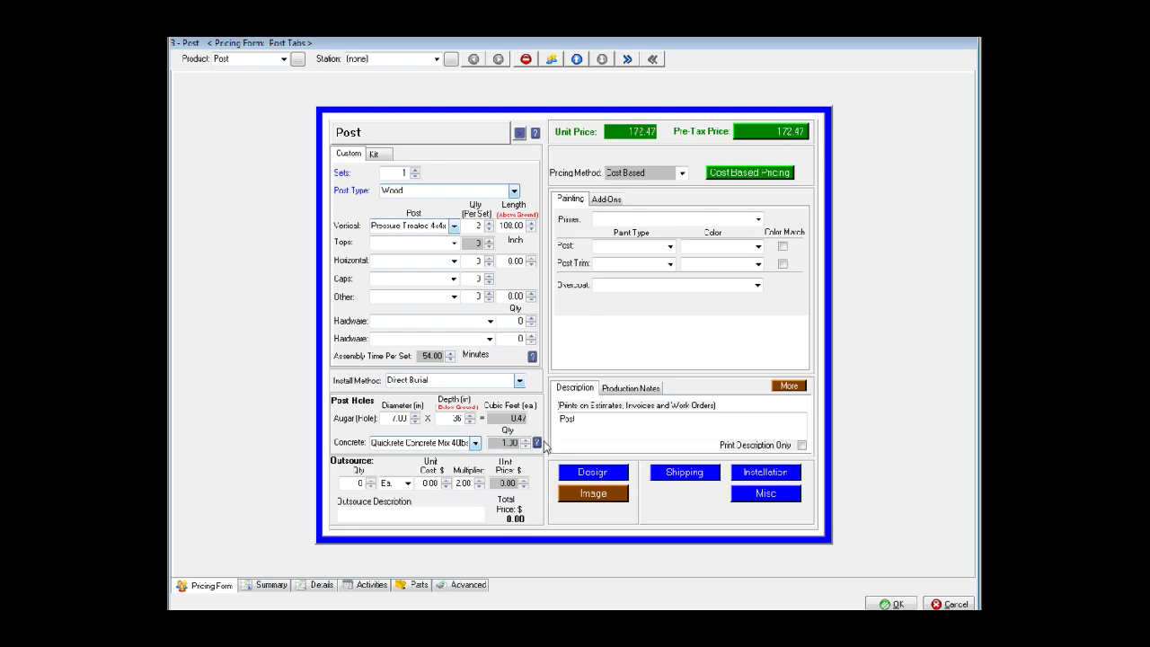
pyautogui.click(892, 604)
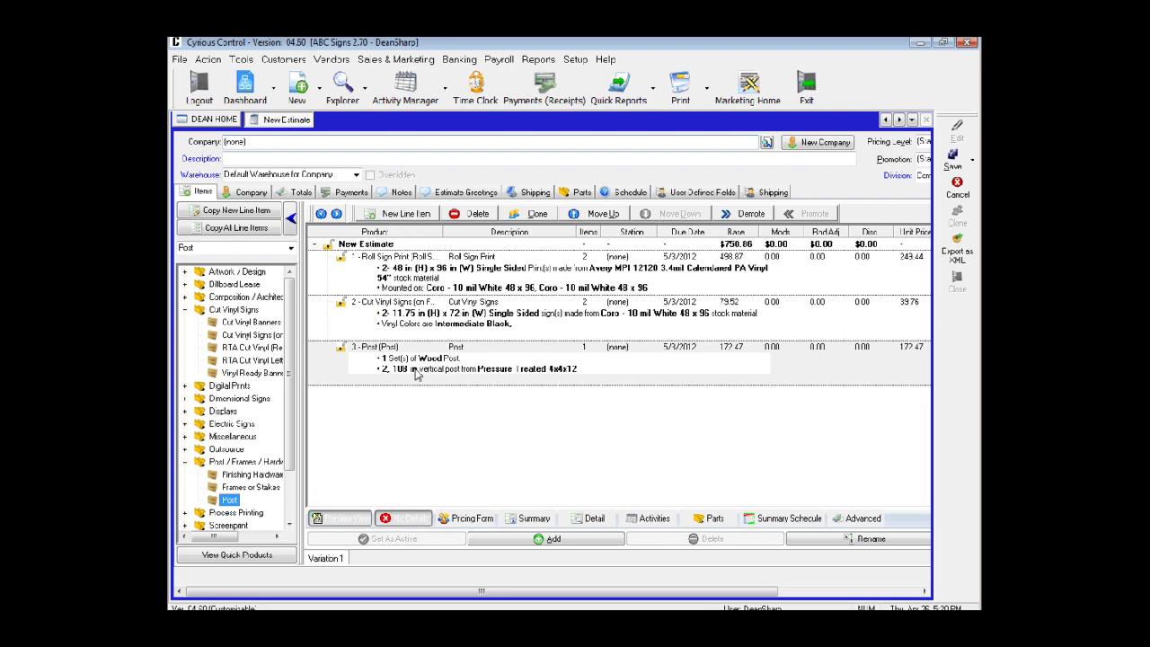
# - Add an Installation of Non-Electric Signs item from the Service / Installation category to the estimate
pyautogui.click(185, 461)
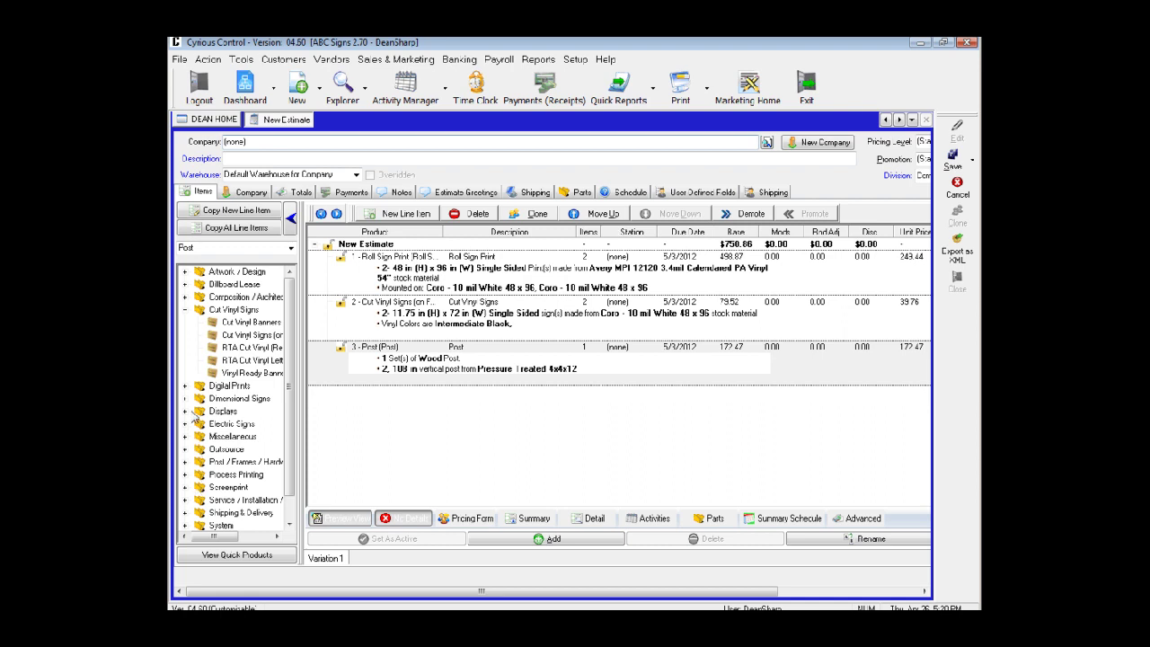
pyautogui.click(185, 499)
pyautogui.scroll(-1, 290, 413)
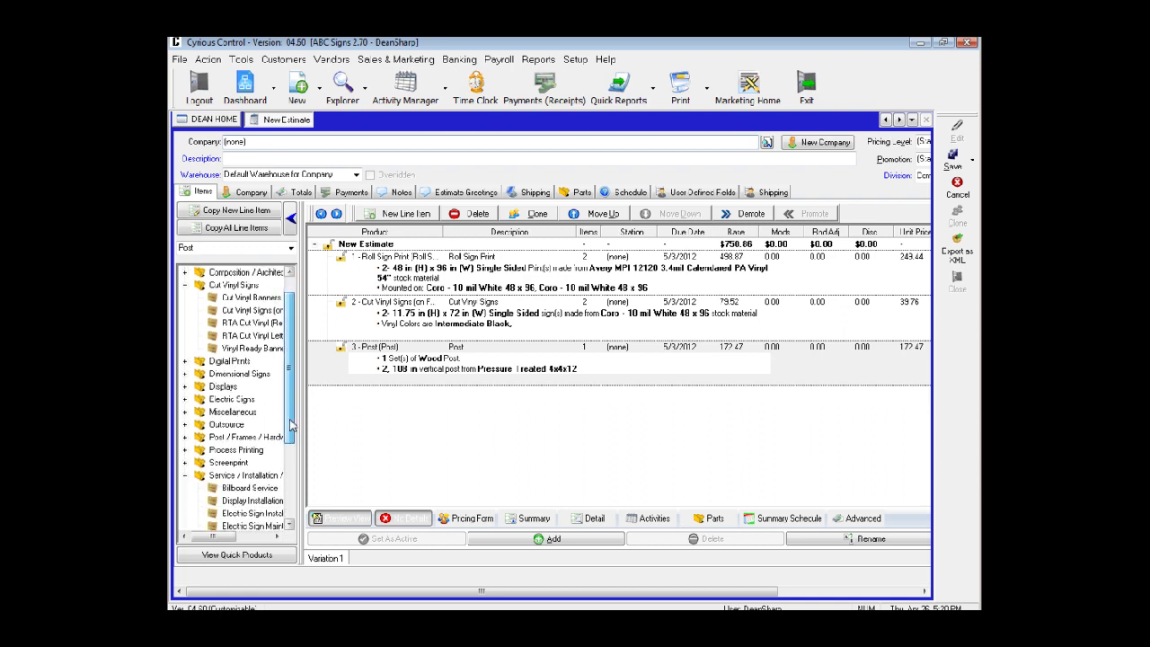
pyautogui.scroll(-3, 291, 456)
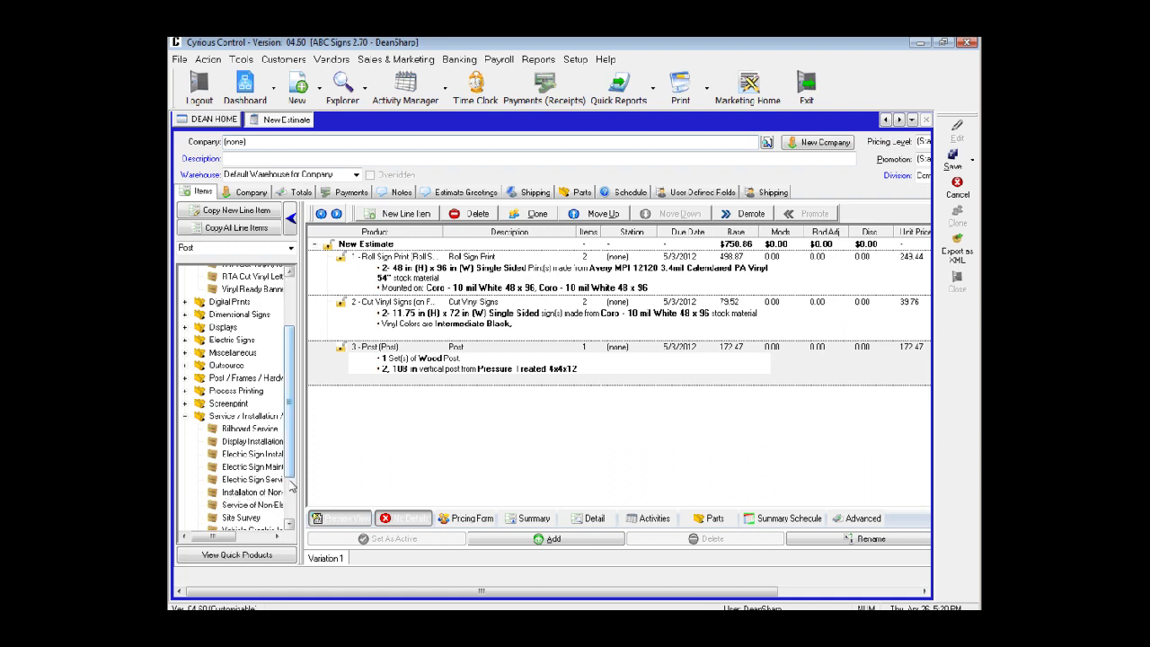
pyautogui.doubleClick(257, 494)
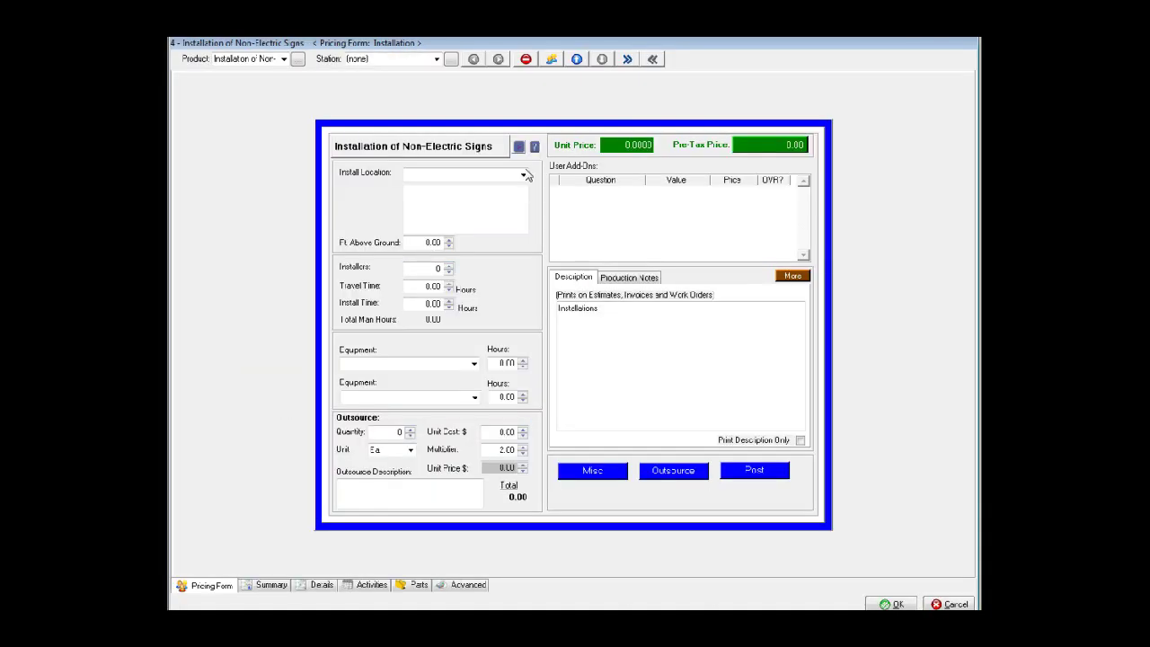
# - Set the installation's location to Customer Location
pyautogui.click(525, 175)
pyautogui.click(430, 199)
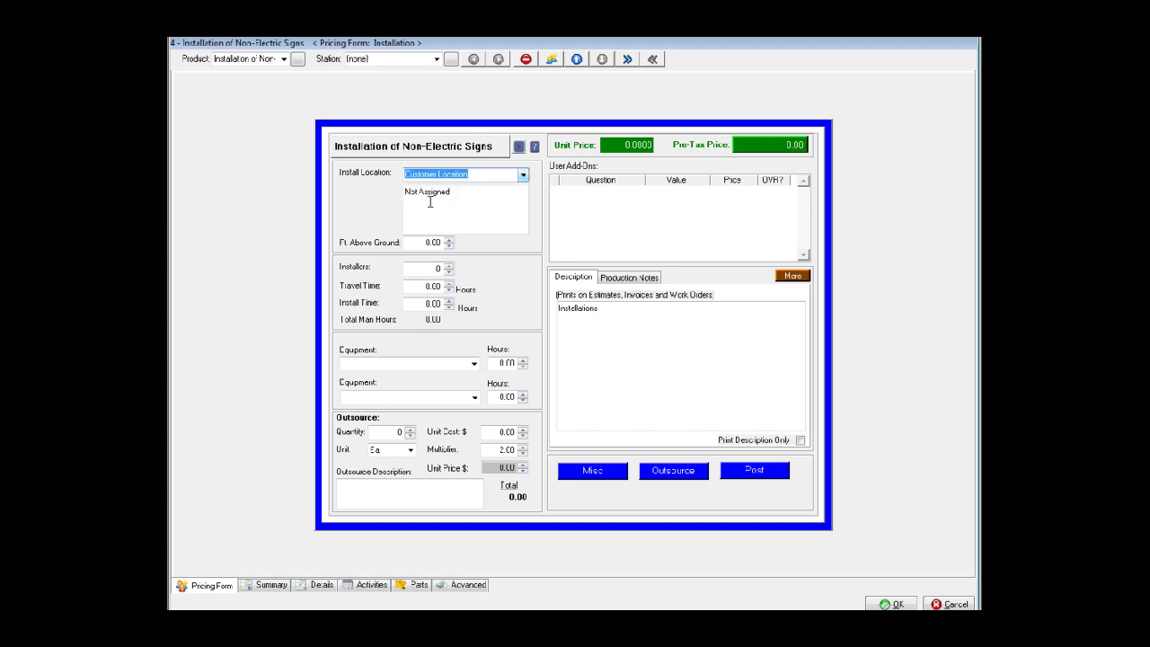
pyautogui.moveTo(468, 198); pyautogui.dragTo(380, 193)
pyautogui.click(523, 175)
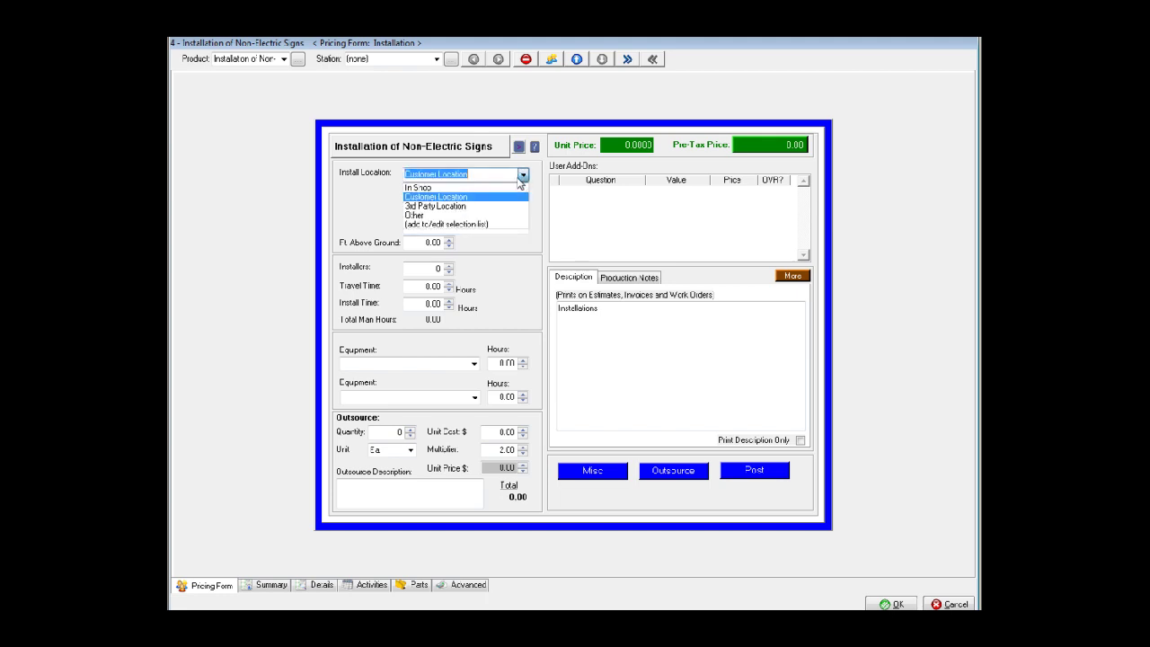
pyautogui.click(453, 196)
pyautogui.click(453, 199)
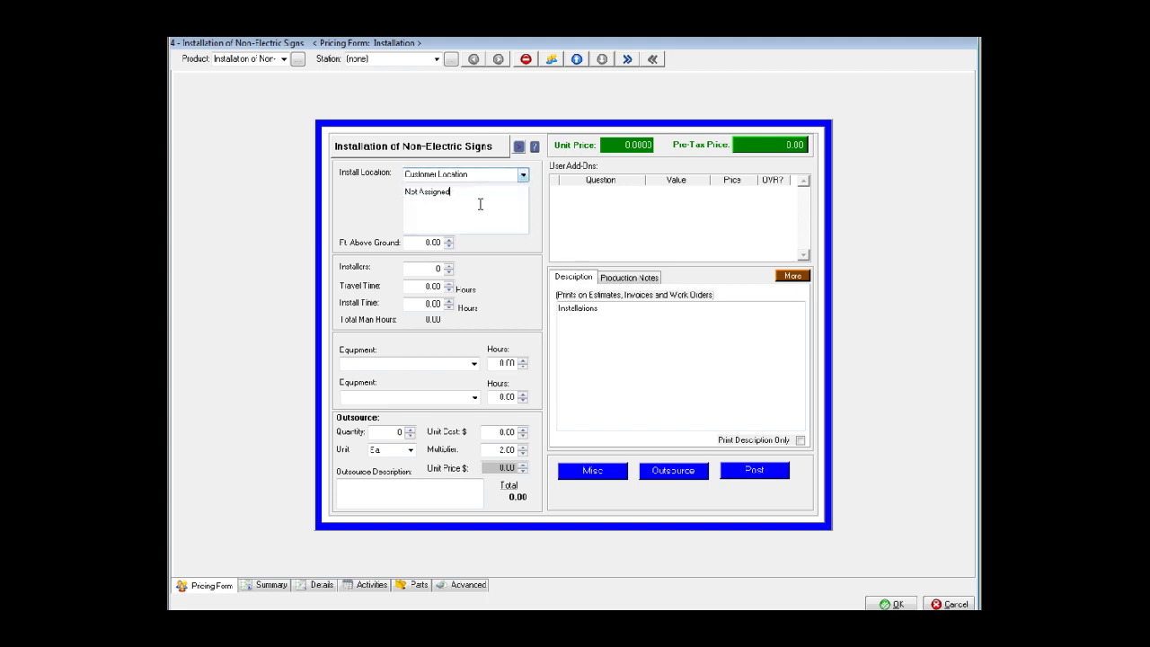
# - Set 2 installers, 0.5 hours of travel time and 1.5 hours of install time, and accept the installation line item
pyautogui.click(449, 266)
pyautogui.click(449, 266)
pyautogui.click(448, 289)
pyautogui.press('BackSpace')
pyautogui.press('Tab')
pyautogui.write('4')
pyautogui.press('Tab')
pyautogui.press('Tab')
pyautogui.click(896, 605)
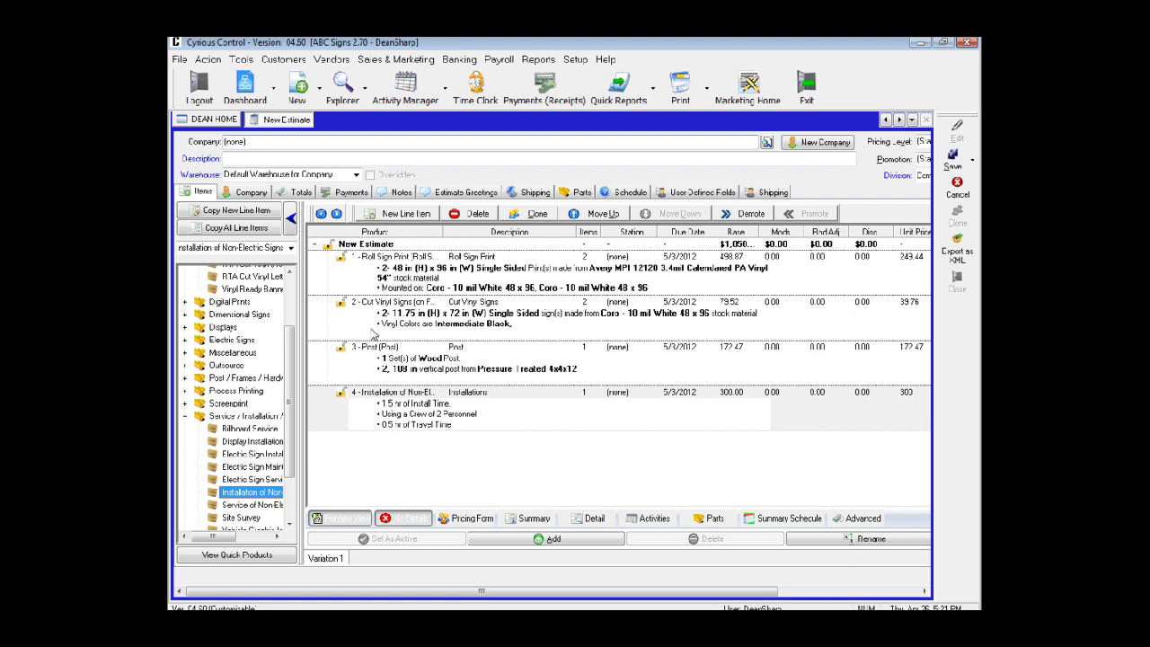
# - Delete the Installation of Non-Electric Signs line item from the estimate
pyautogui.click(409, 412)
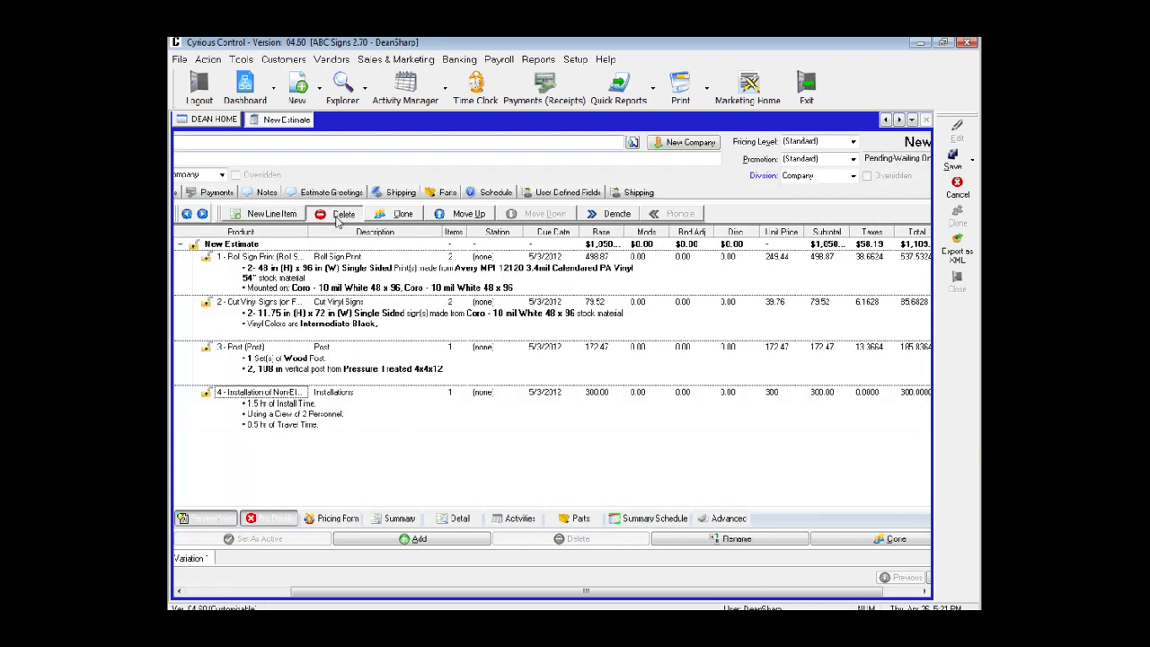
pyautogui.click(338, 217)
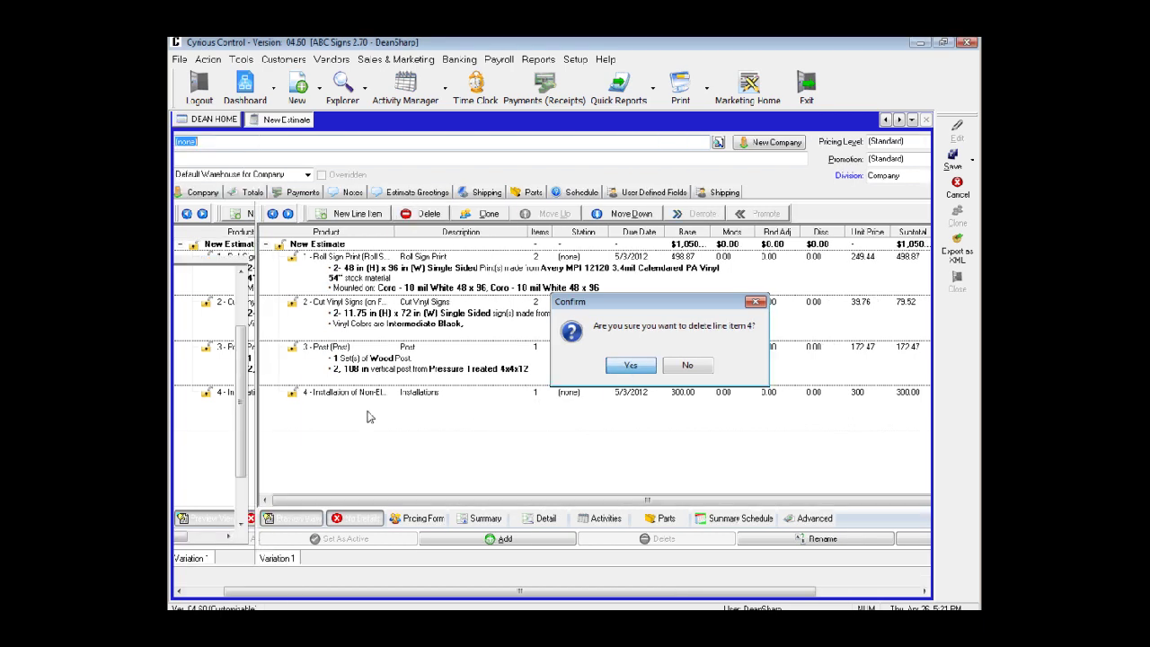
pyautogui.press('Return')
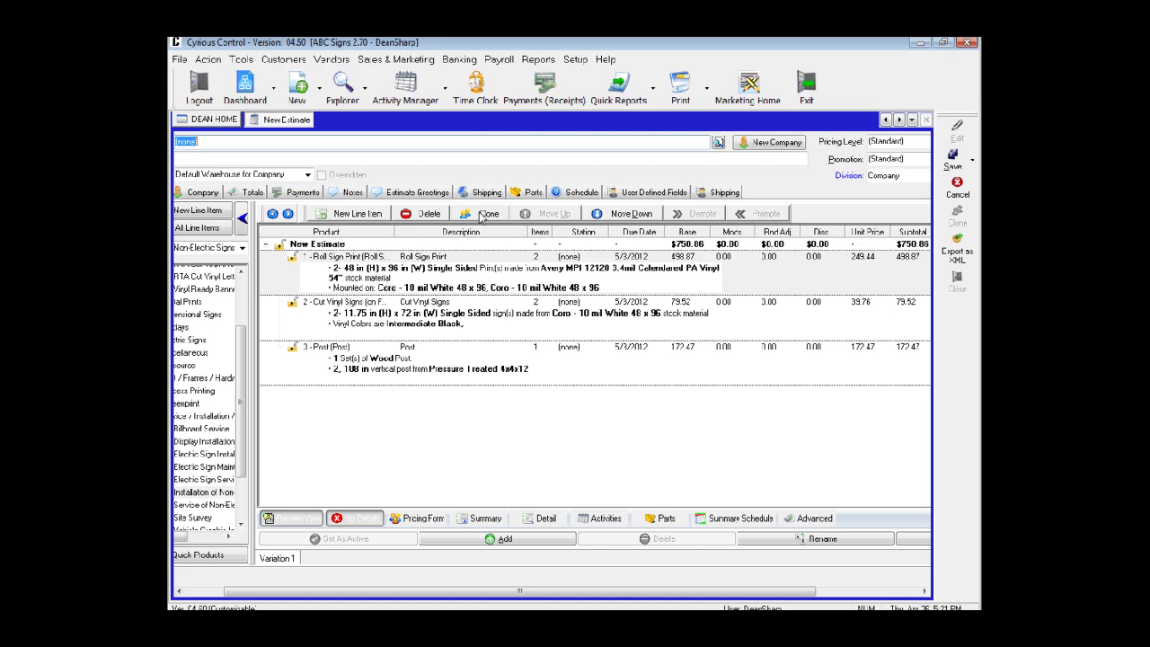
# - Examine the parts and estimated cost totals for the whole estimate, sorted by part type
pyautogui.click(518, 190)
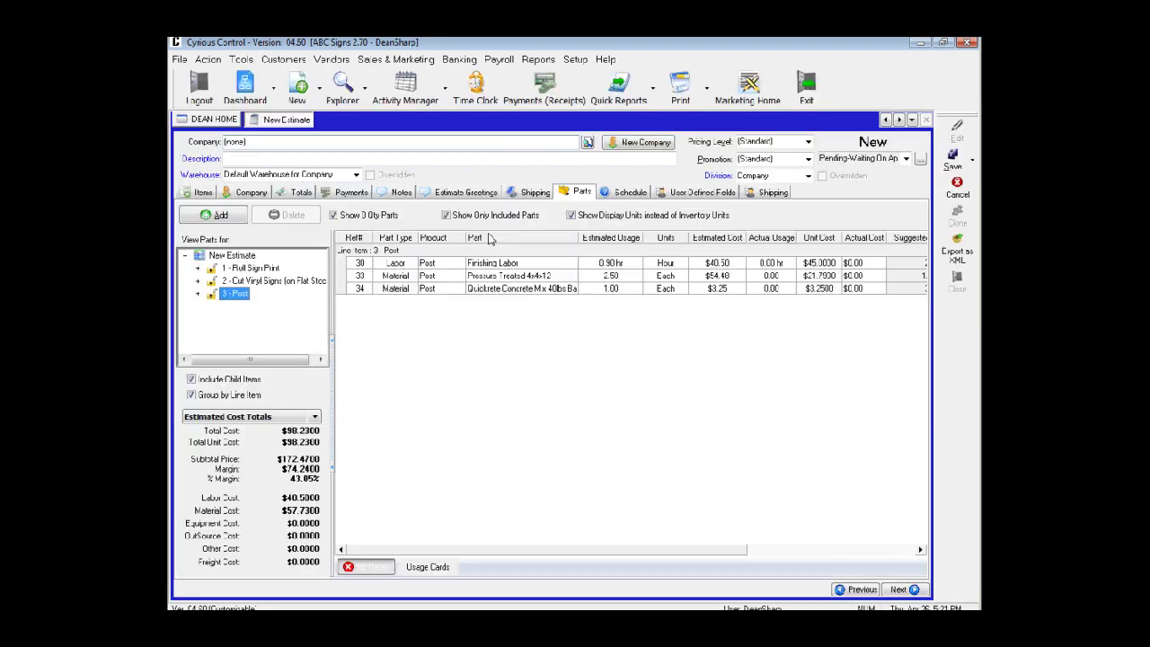
pyautogui.click(235, 256)
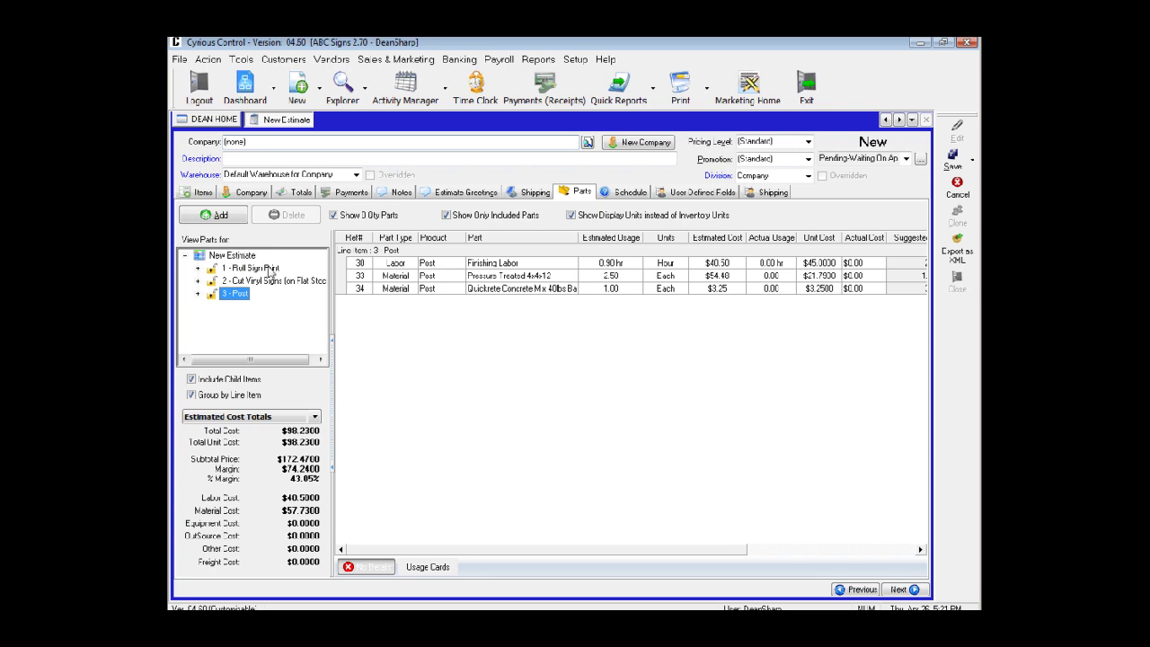
pyautogui.click(395, 237)
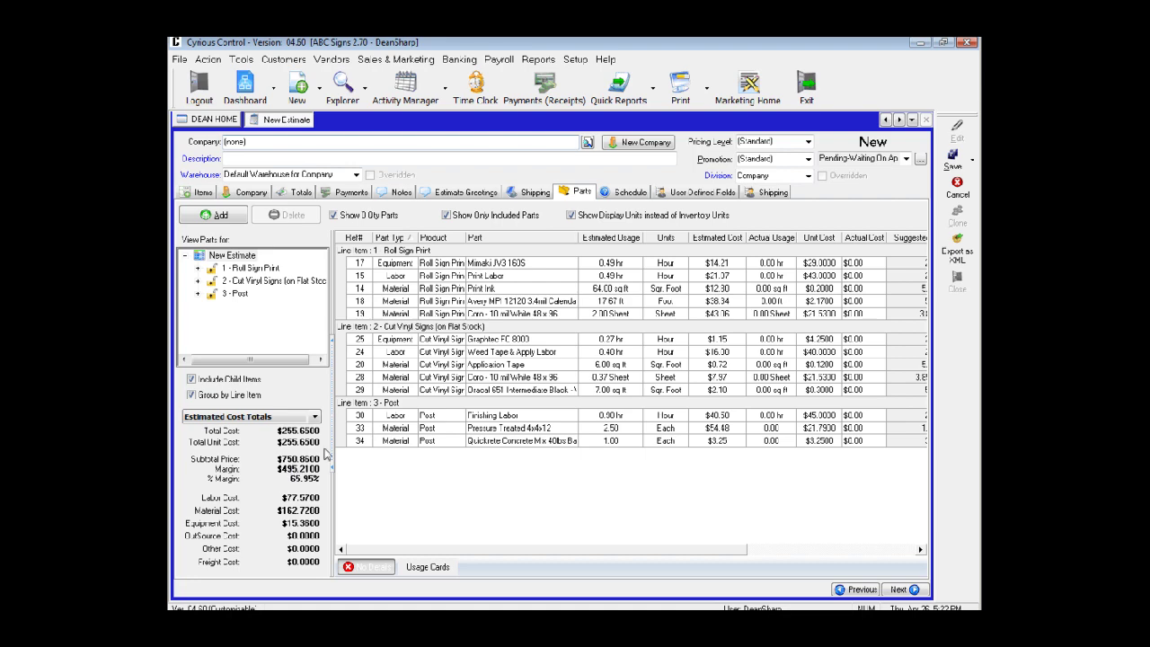
# - Return to the estimate's line items and switch to the sports_complex.pdf drawing in Adobe Reader
pyautogui.click(203, 194)
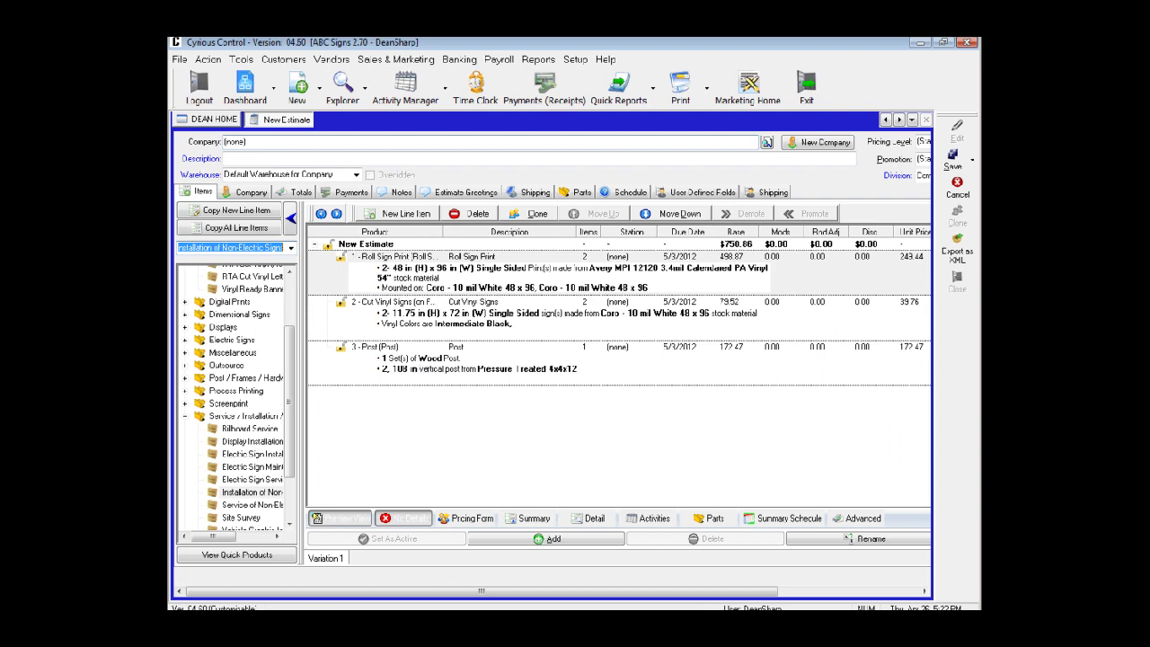
pyautogui.hotkey('alt', 'Tab')
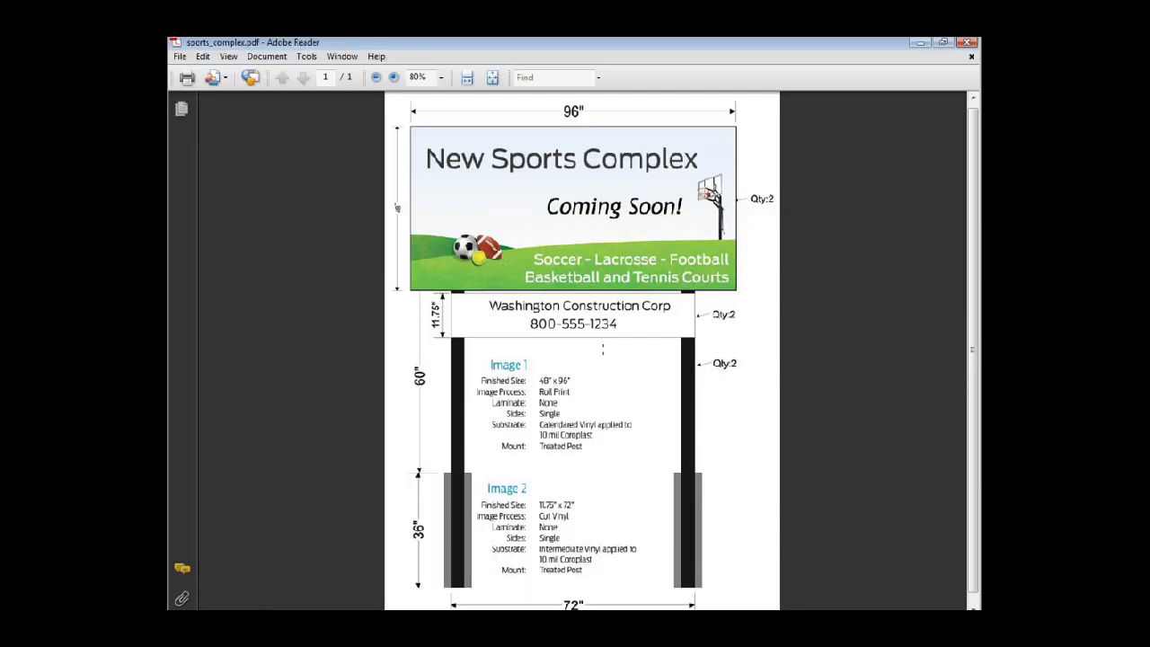